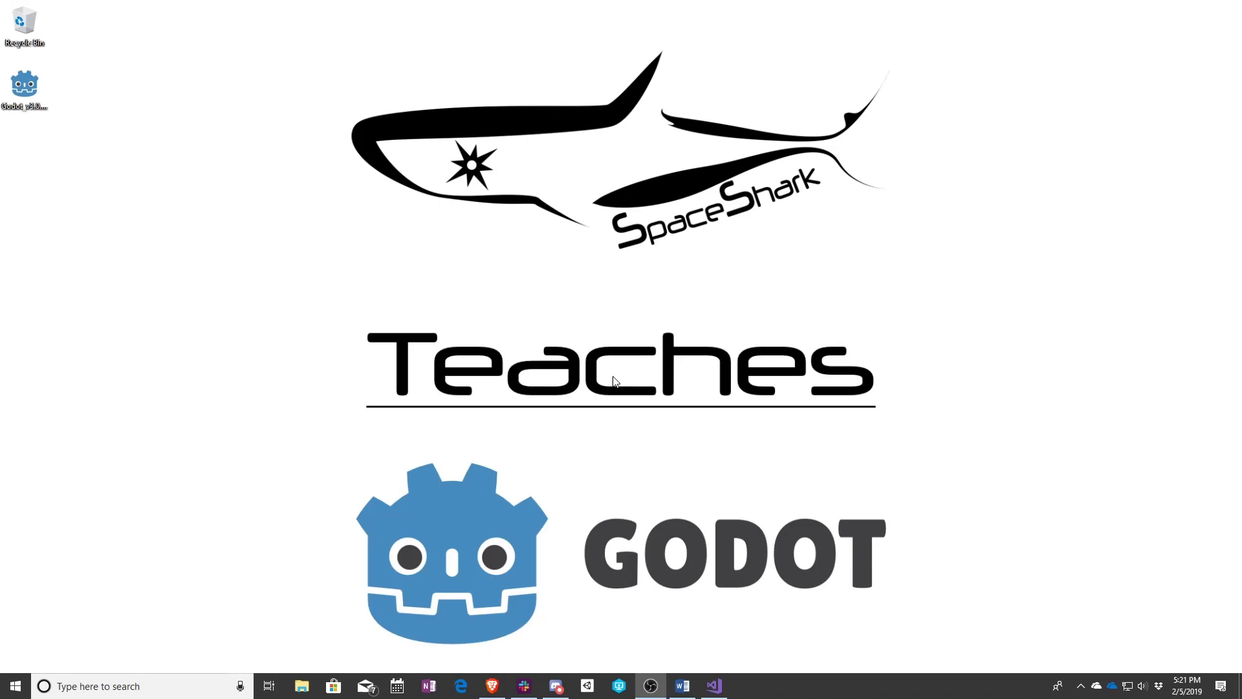
Open the 2D Platformer Tutorial project in Godot and load Main Scene.tscn.
{"action": "double_click", "coordinate": [25, 88]}
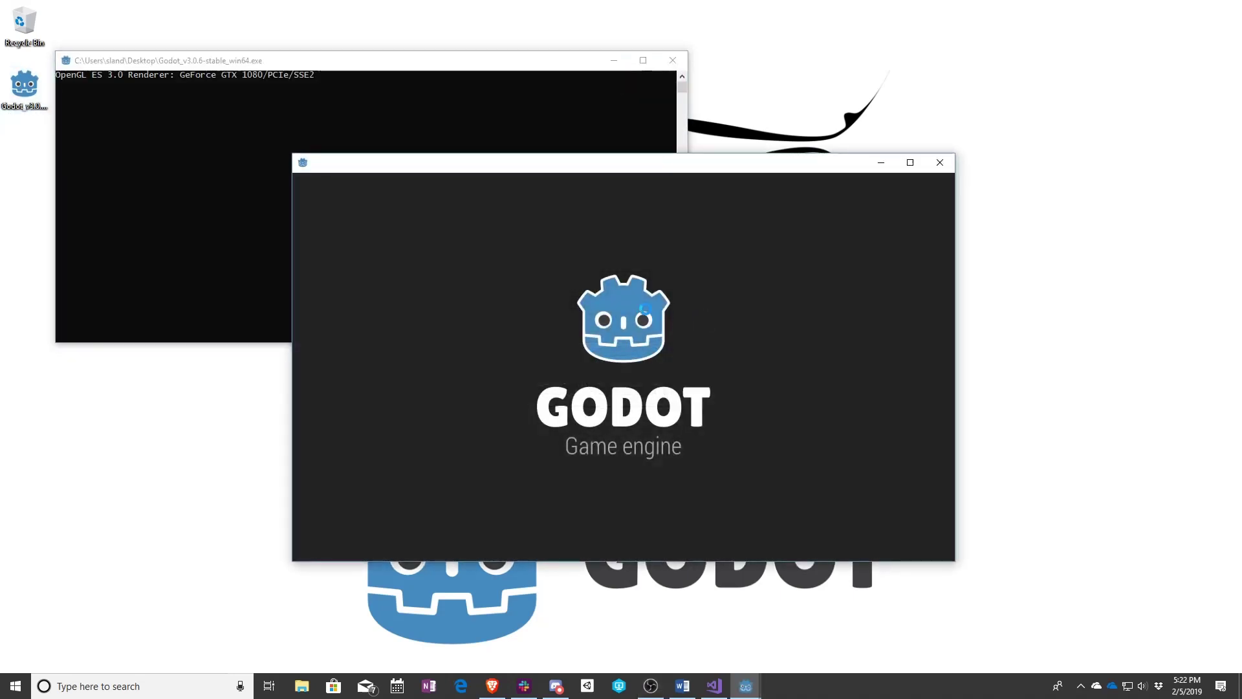
{"action": "double_click", "coordinate": [523, 265]}
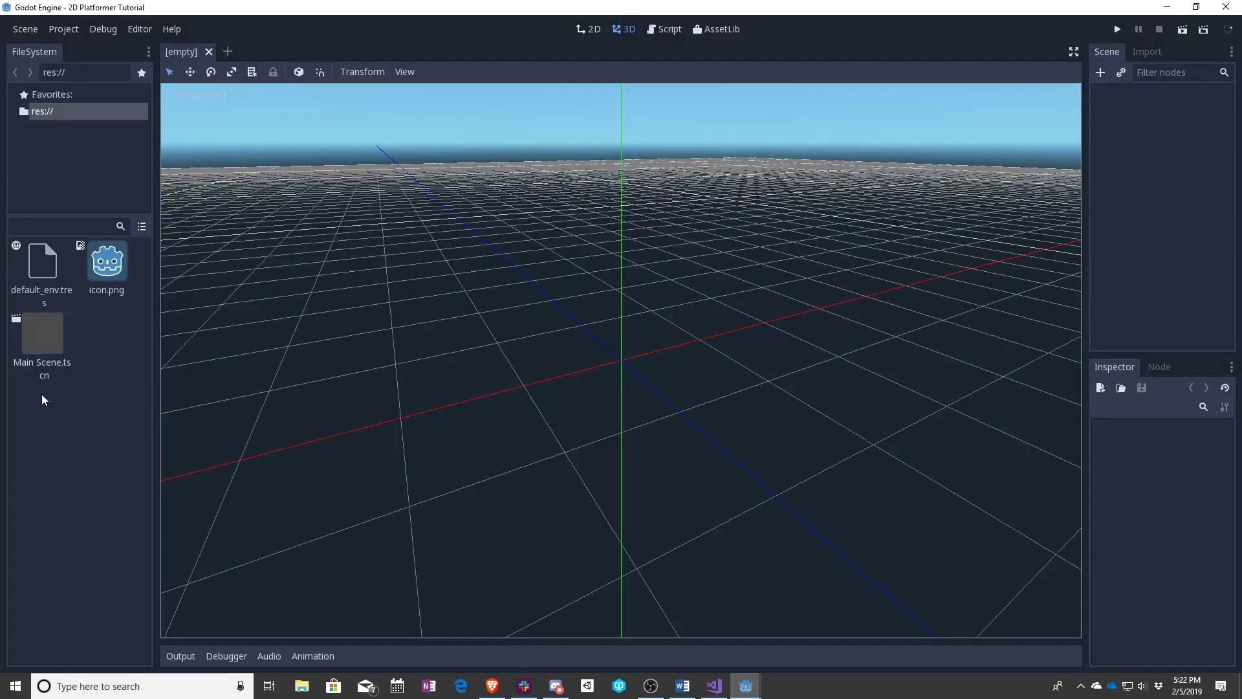
{"action": "left_click", "coordinate": [45, 341]}
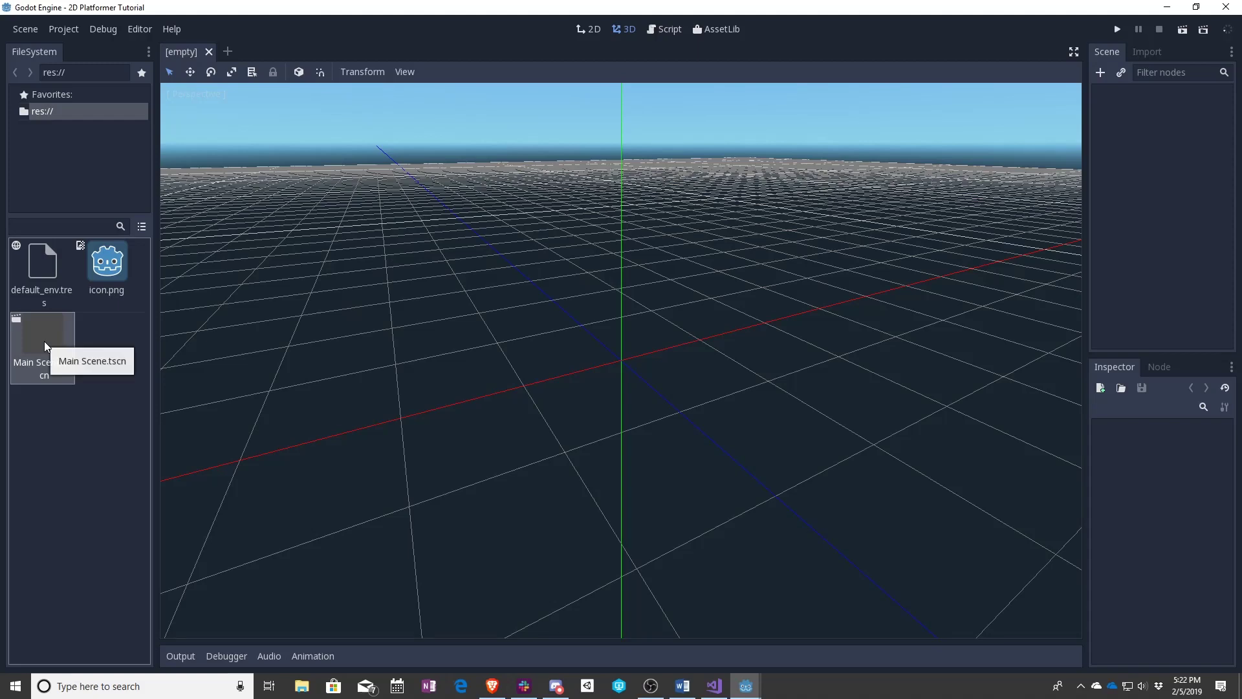
{"action": "double_click", "coordinate": [44, 340]}
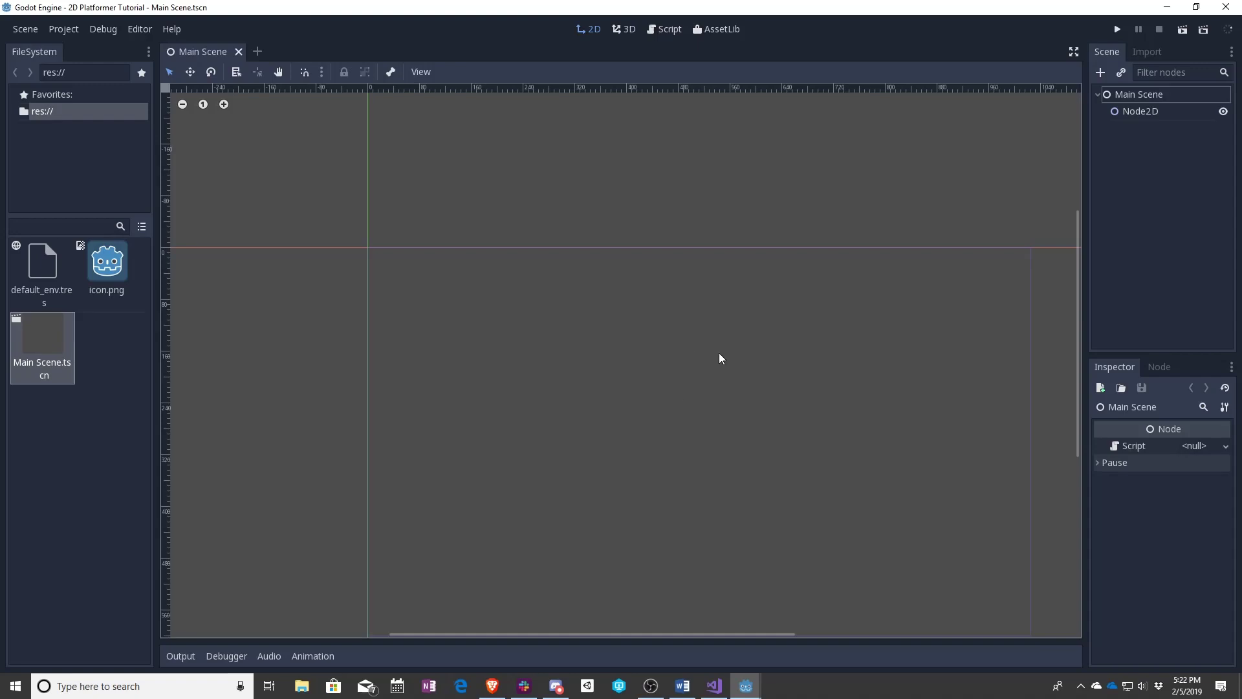
Examine the main scene's 2D workspace, including Node2D, the origin axes and the game window frame, also using Pan mode.
{"action": "middle_click_drag", "start_coordinate": [719, 353], "coordinate": [643, 304]}
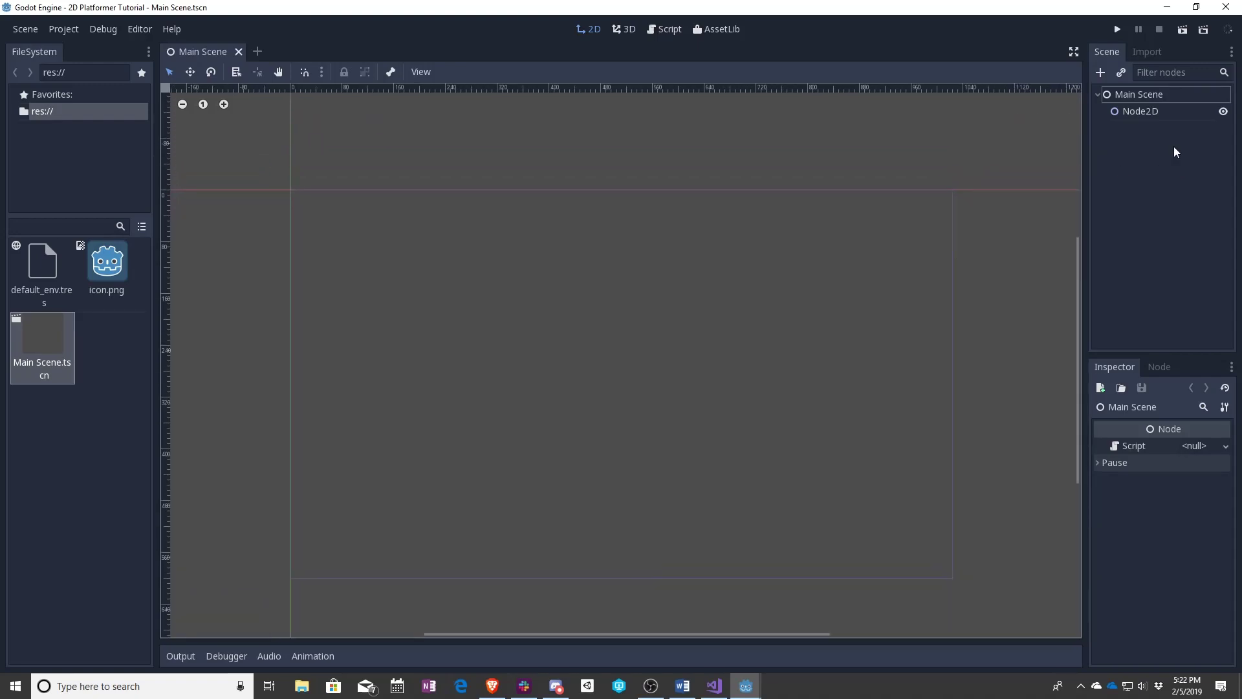
{"action": "left_click", "coordinate": [1154, 114]}
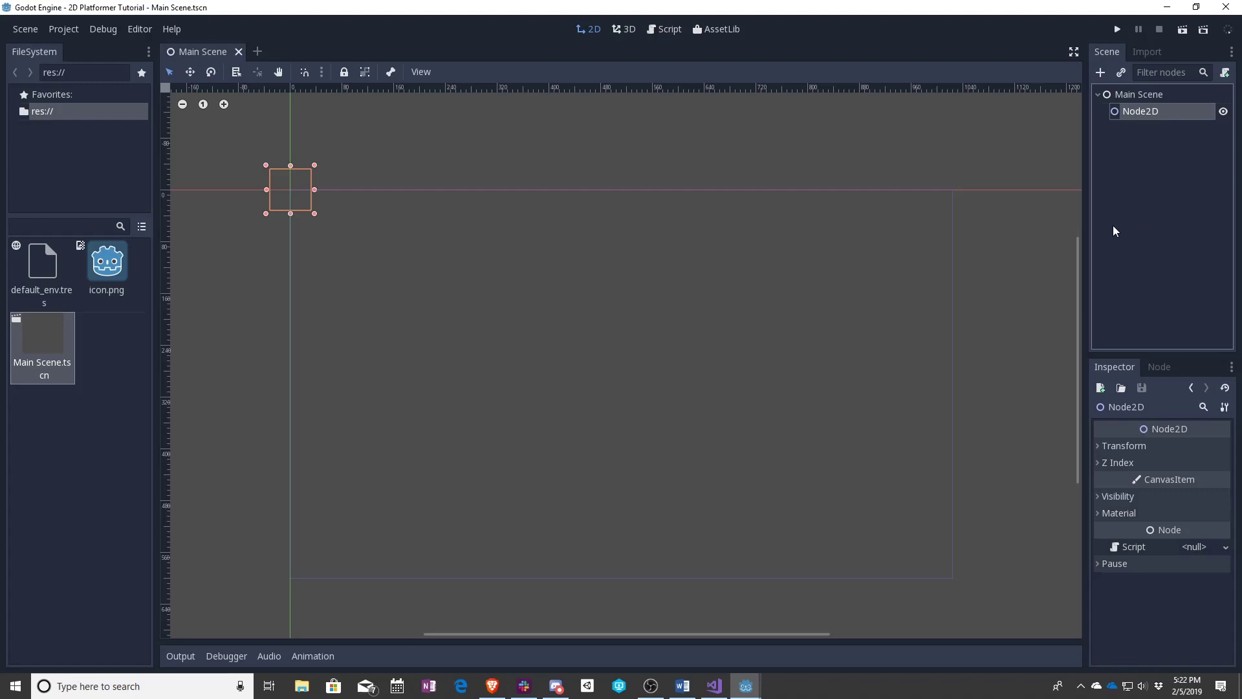
{"action": "left_click", "coordinate": [743, 268]}
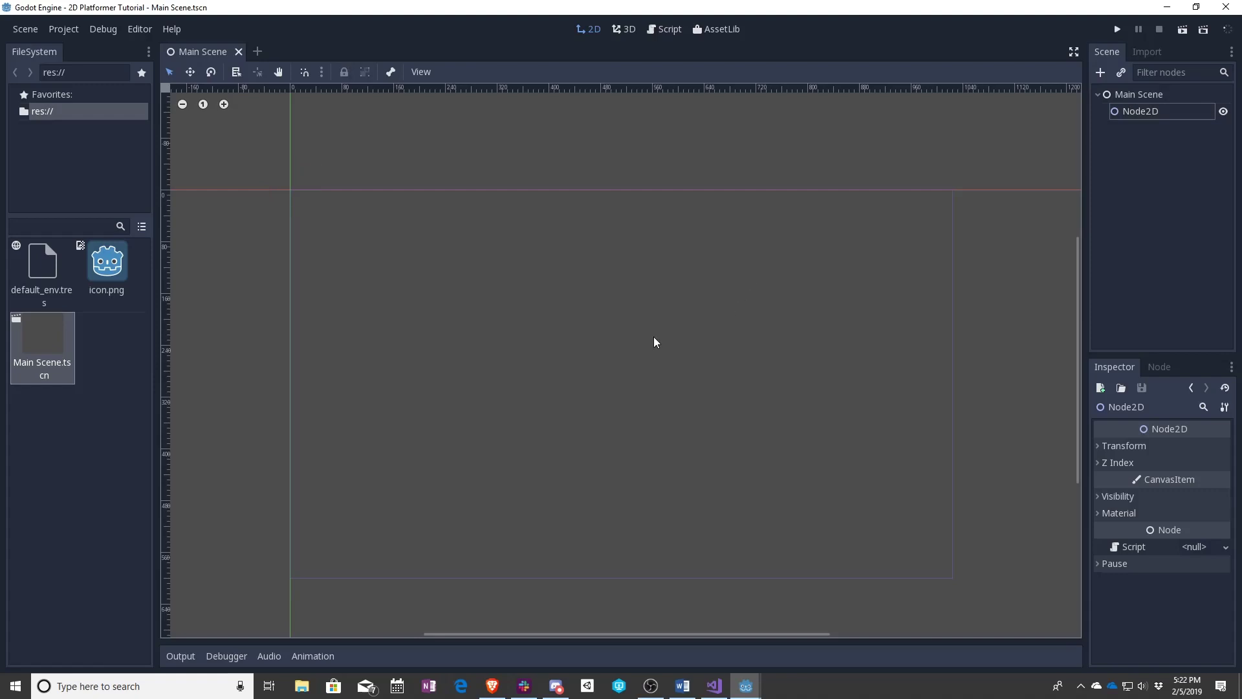
{"action": "middle_click_drag", "start_coordinate": [623, 285], "coordinate": [603, 263]}
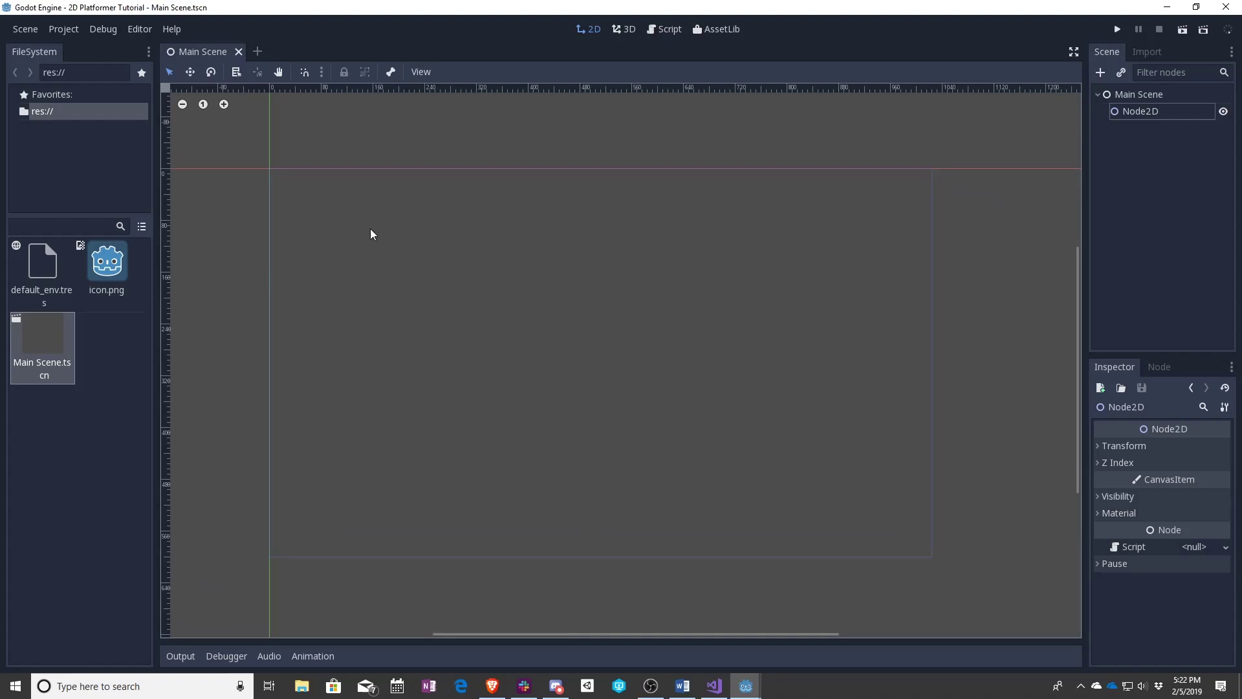
{"action": "middle_click_drag", "start_coordinate": [554, 249], "coordinate": [574, 230]}
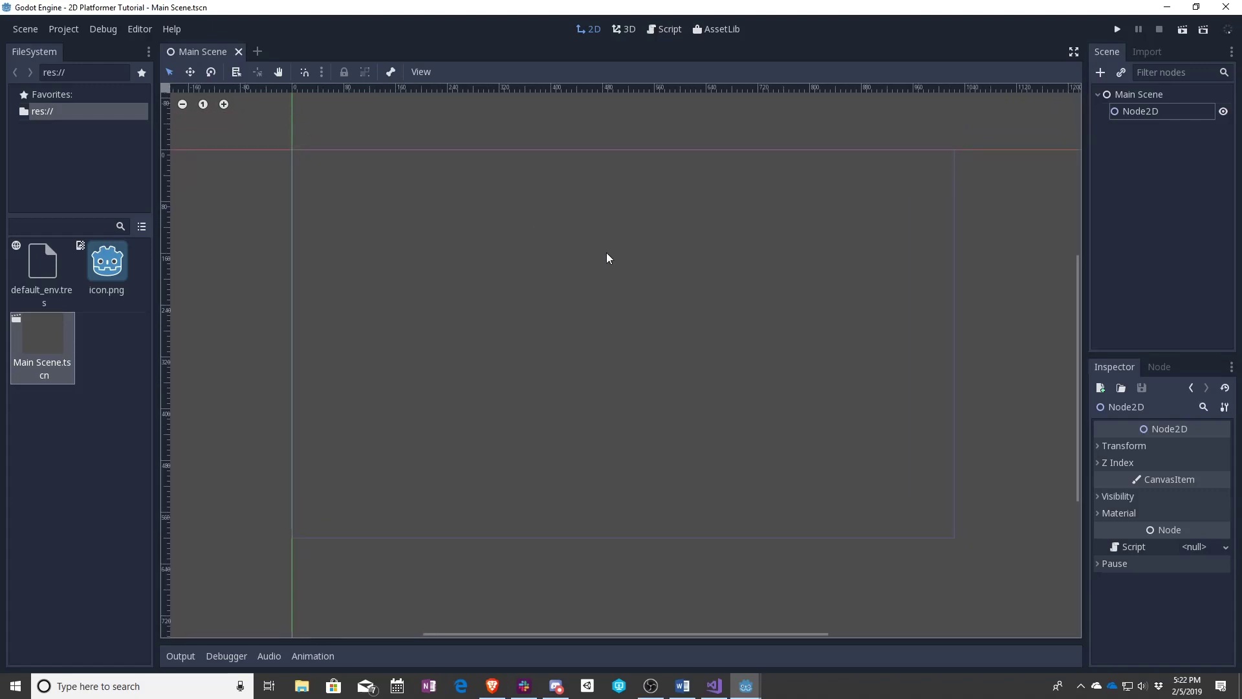
{"action": "middle_click_drag", "start_coordinate": [649, 273], "coordinate": [658, 300]}
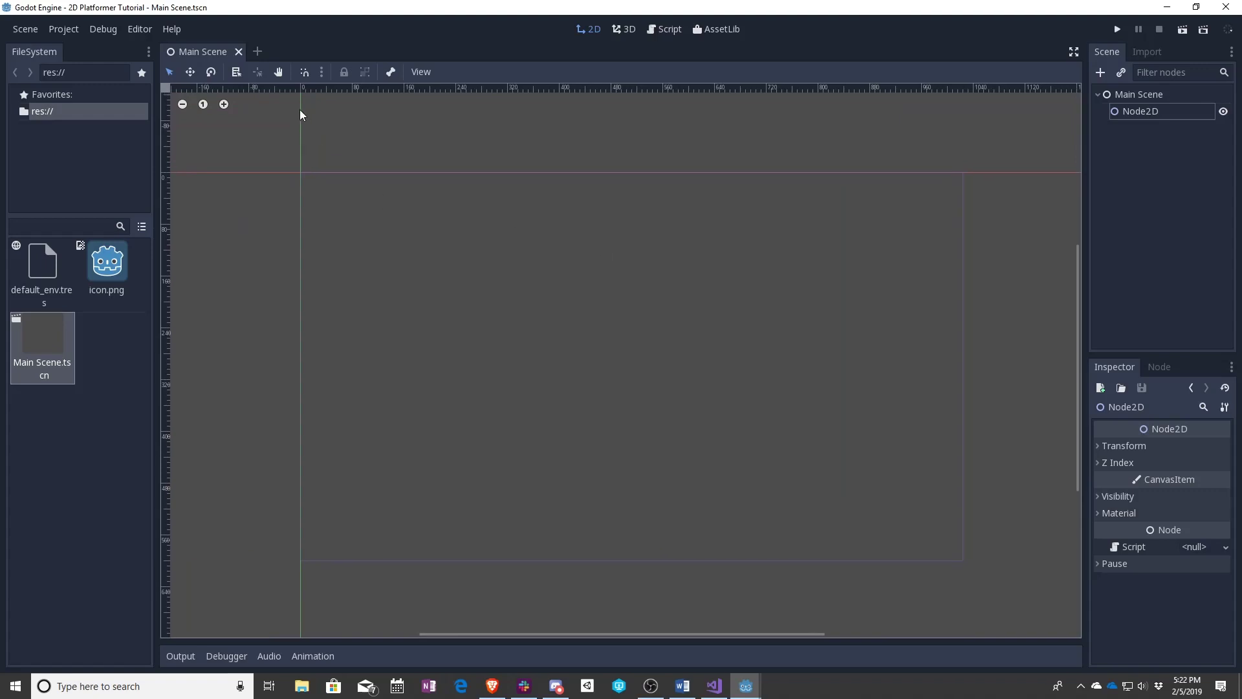
{"action": "left_click", "coordinate": [278, 72]}
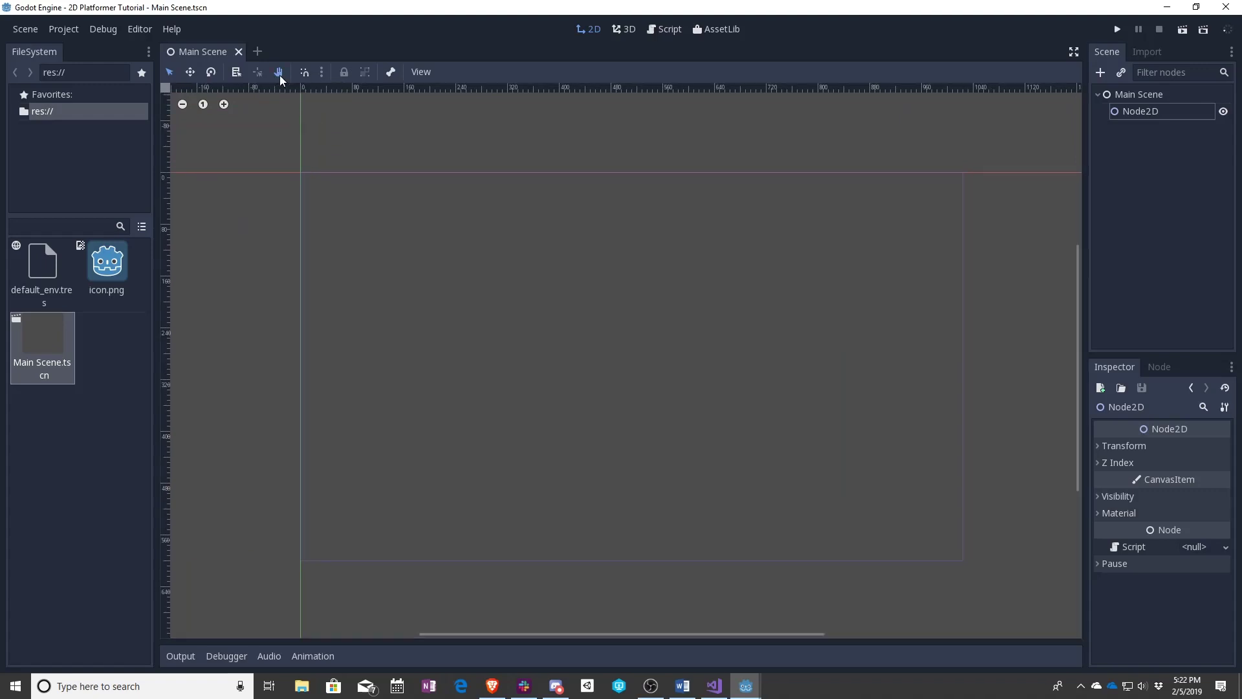
{"action": "mouse_move", "coordinate": [597, 286]}
{"action": "left_mouse_down"}
{"action": "mouse_move", "coordinate": [590, 336]}
{"action": "mouse_move", "coordinate": [532, 250]}
{"action": "mouse_move", "coordinate": [674, 252]}
{"action": "mouse_move", "coordinate": [504, 308]}
{"action": "mouse_move", "coordinate": [643, 336]}
{"action": "mouse_move", "coordinate": [609, 267]}
{"action": "mouse_move", "coordinate": [595, 269]}
{"action": "left_mouse_up"}
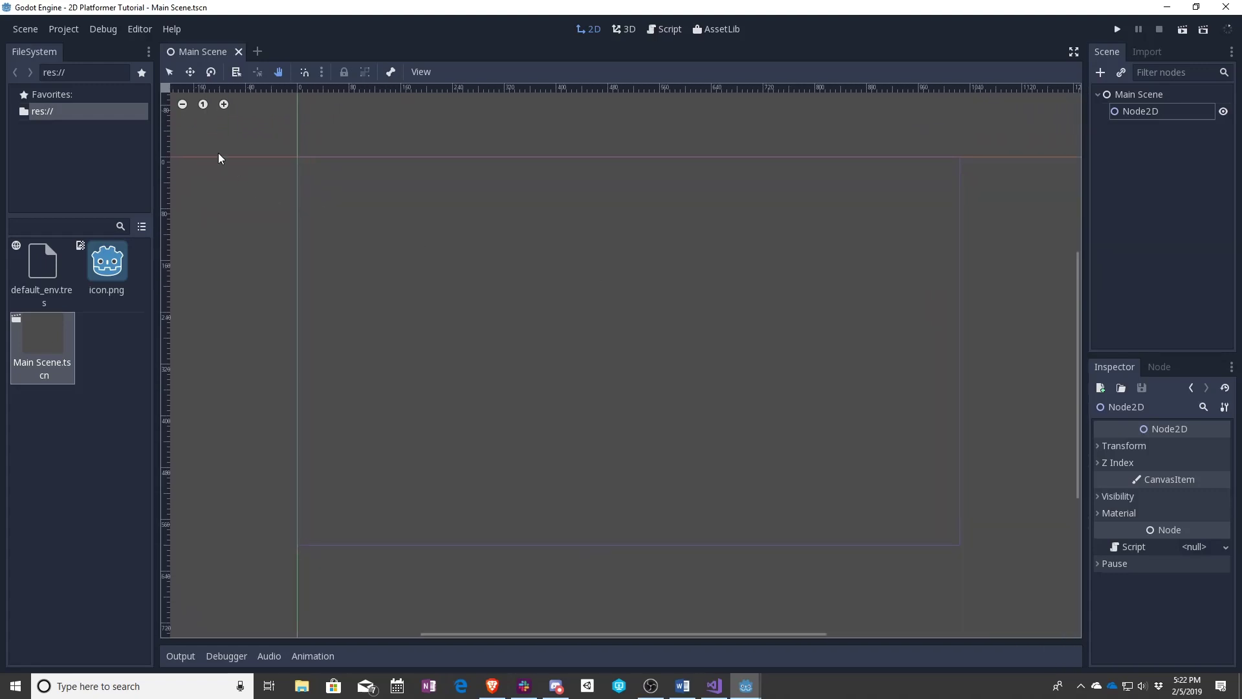
Try moving Node2D freehand near the origin with Move mode, and undo the last move.
{"action": "left_click", "coordinate": [170, 73]}
{"action": "left_click", "coordinate": [307, 176]}
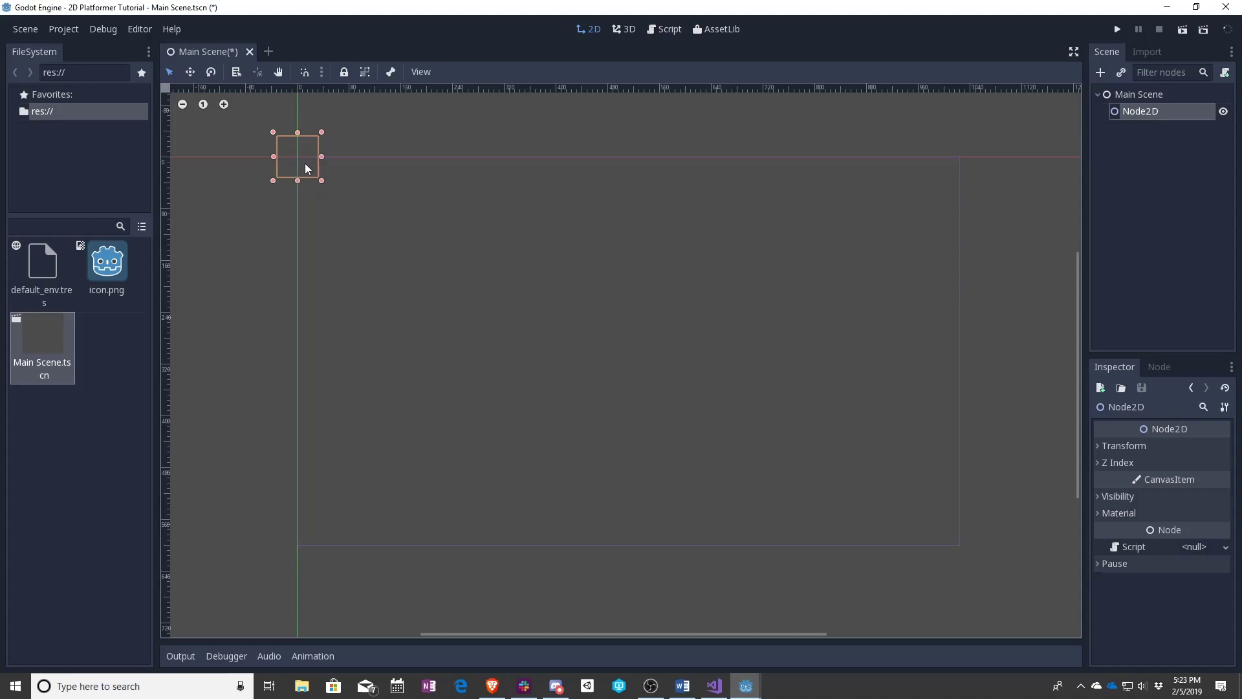
{"action": "left_click", "coordinate": [190, 72]}
{"action": "mouse_move", "coordinate": [291, 155]}
{"action": "left_mouse_down"}
{"action": "mouse_move", "coordinate": [349, 154]}
{"action": "mouse_move", "coordinate": [321, 201]}
{"action": "mouse_move", "coordinate": [302, 125]}
{"action": "mouse_move", "coordinate": [258, 182]}
{"action": "mouse_move", "coordinate": [313, 181]}
{"action": "mouse_move", "coordinate": [294, 145]}
{"action": "mouse_move", "coordinate": [294, 156]}
{"action": "left_mouse_up"}
{"action": "mouse_move", "coordinate": [311, 148]}
{"action": "left_mouse_down"}
{"action": "mouse_move", "coordinate": [339, 169]}
{"action": "mouse_move", "coordinate": [227, 194]}
{"action": "mouse_move", "coordinate": [369, 158]}
{"action": "mouse_move", "coordinate": [234, 148]}
{"action": "mouse_move", "coordinate": [355, 147]}
{"action": "mouse_move", "coordinate": [227, 158]}
{"action": "mouse_move", "coordinate": [335, 146]}
{"action": "mouse_move", "coordinate": [317, 135]}
{"action": "left_mouse_up"}
{"action": "key", "text": "ctrl+z"}
View the 3D, Script and AssetLib workspaces, and return to the 2D workspace.
{"action": "left_click", "coordinate": [623, 29]}
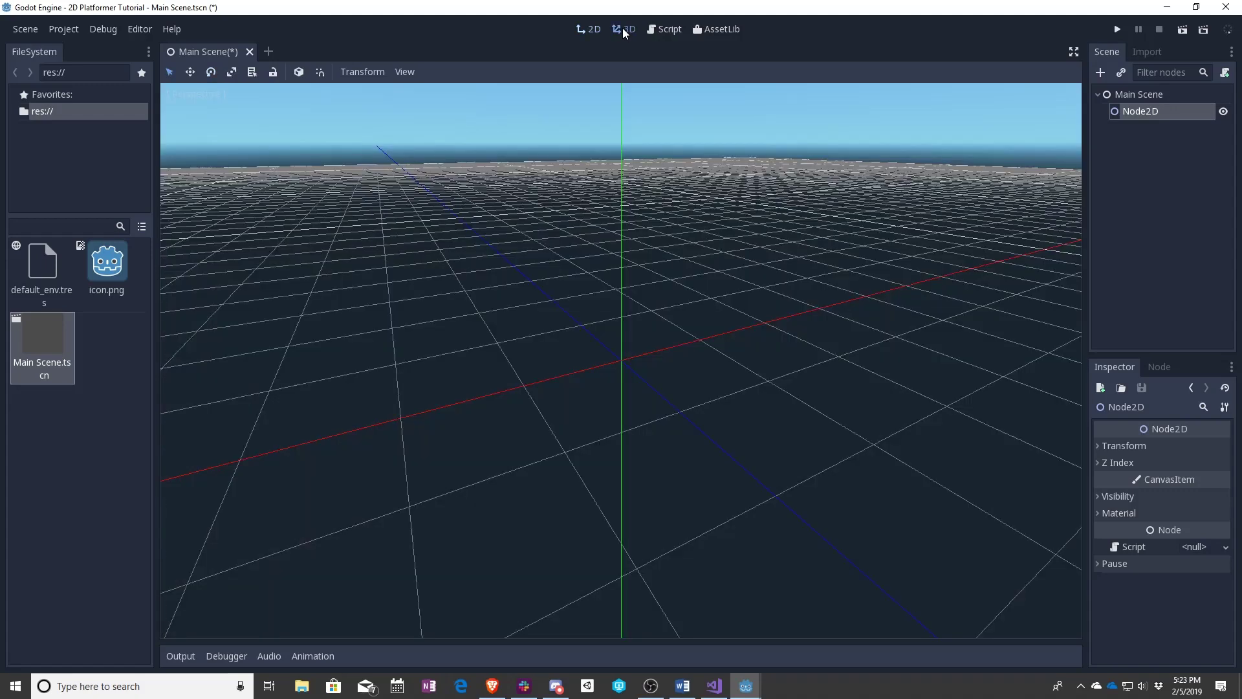
{"action": "left_click", "coordinate": [667, 28]}
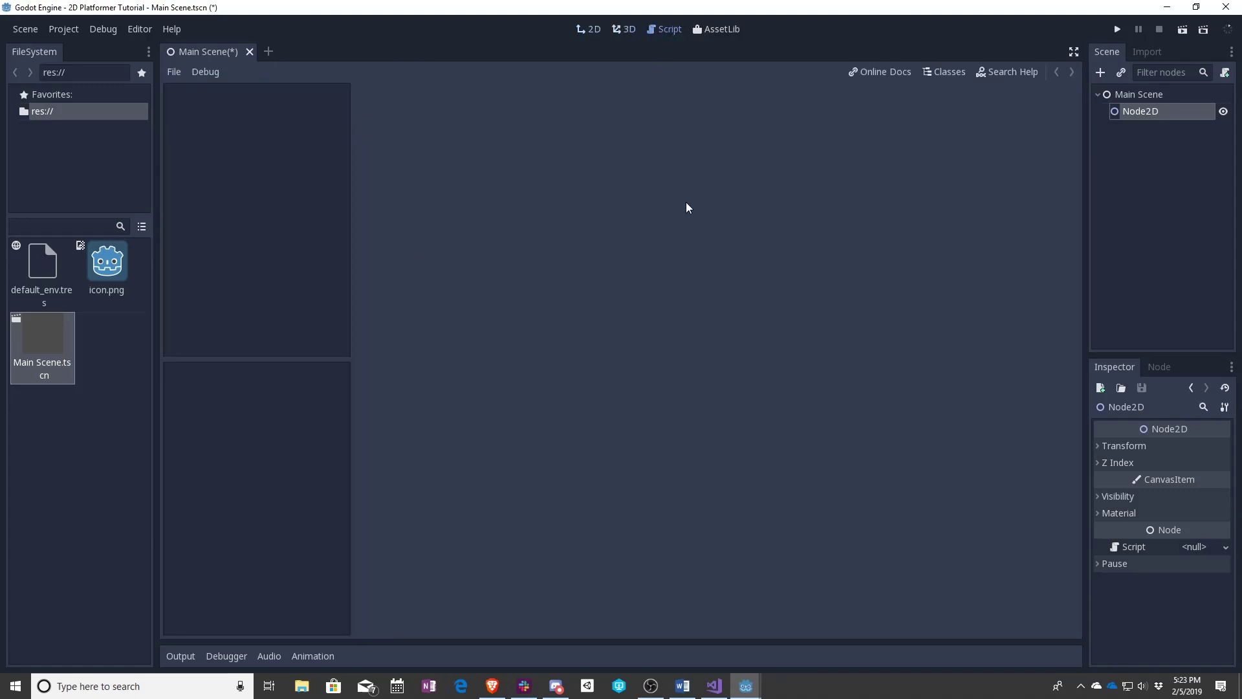
{"action": "left_click", "coordinate": [717, 31]}
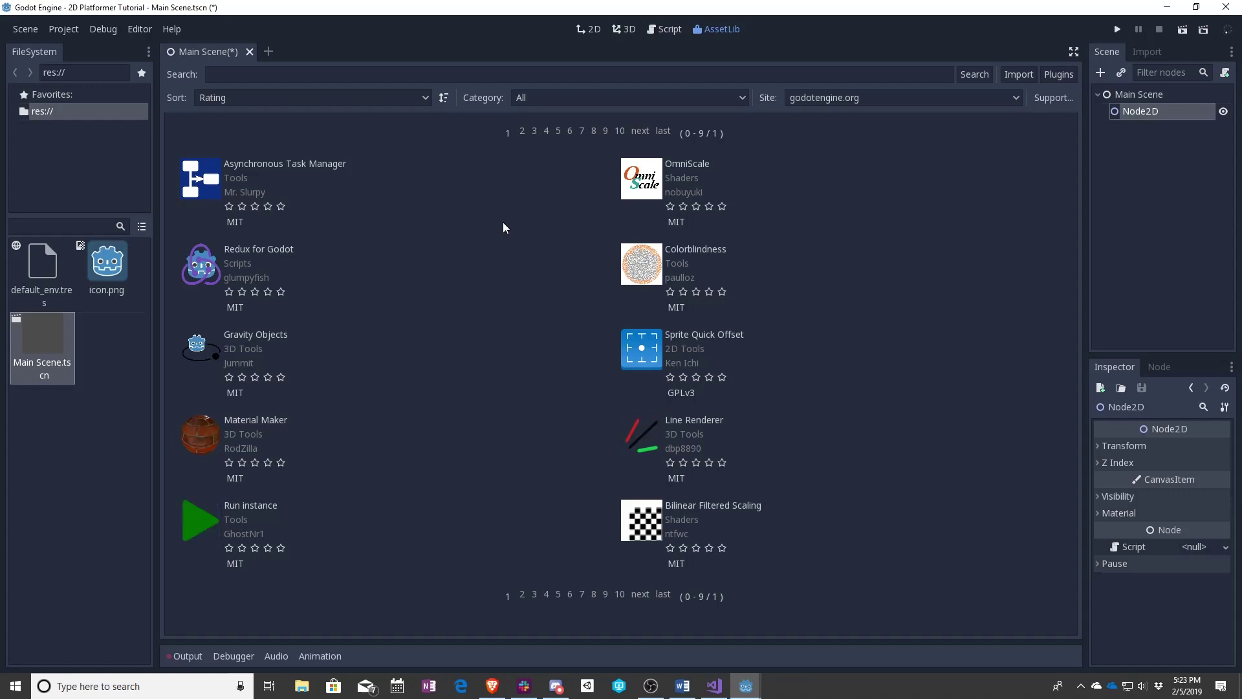
{"action": "left_click", "coordinate": [590, 29]}
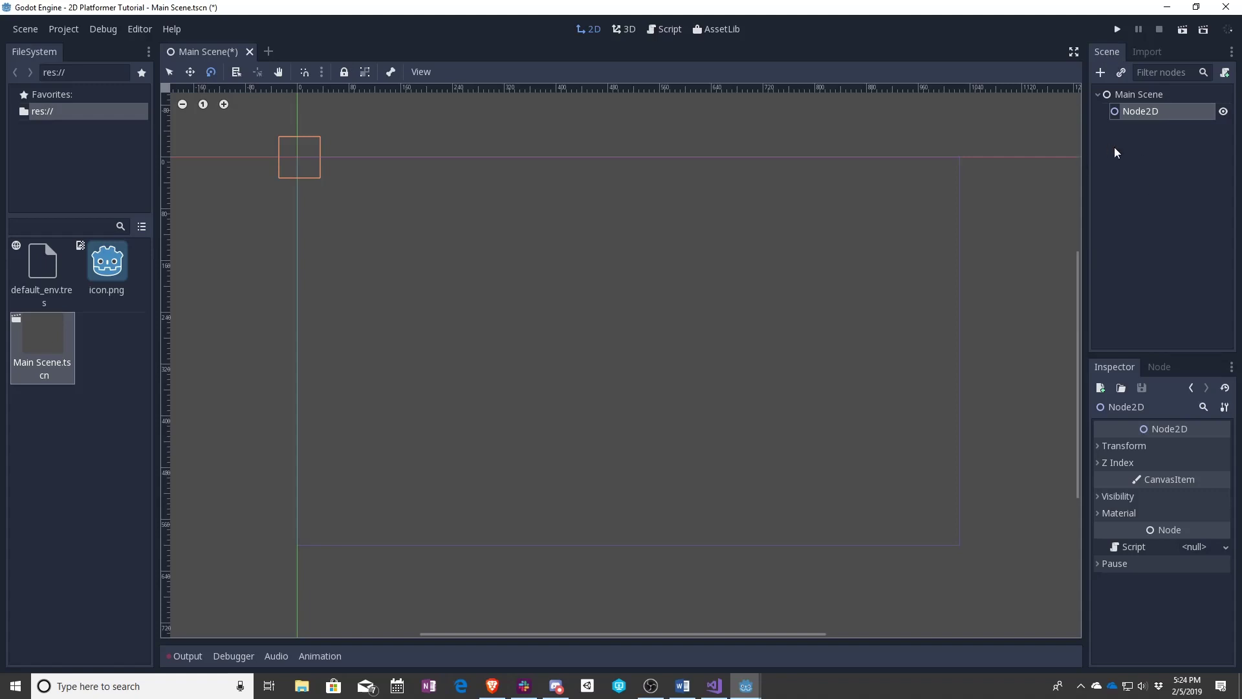
Inspect the Main Scene root node and its Node2D child, comparing the properties of each.
{"action": "left_click", "coordinate": [1156, 94]}
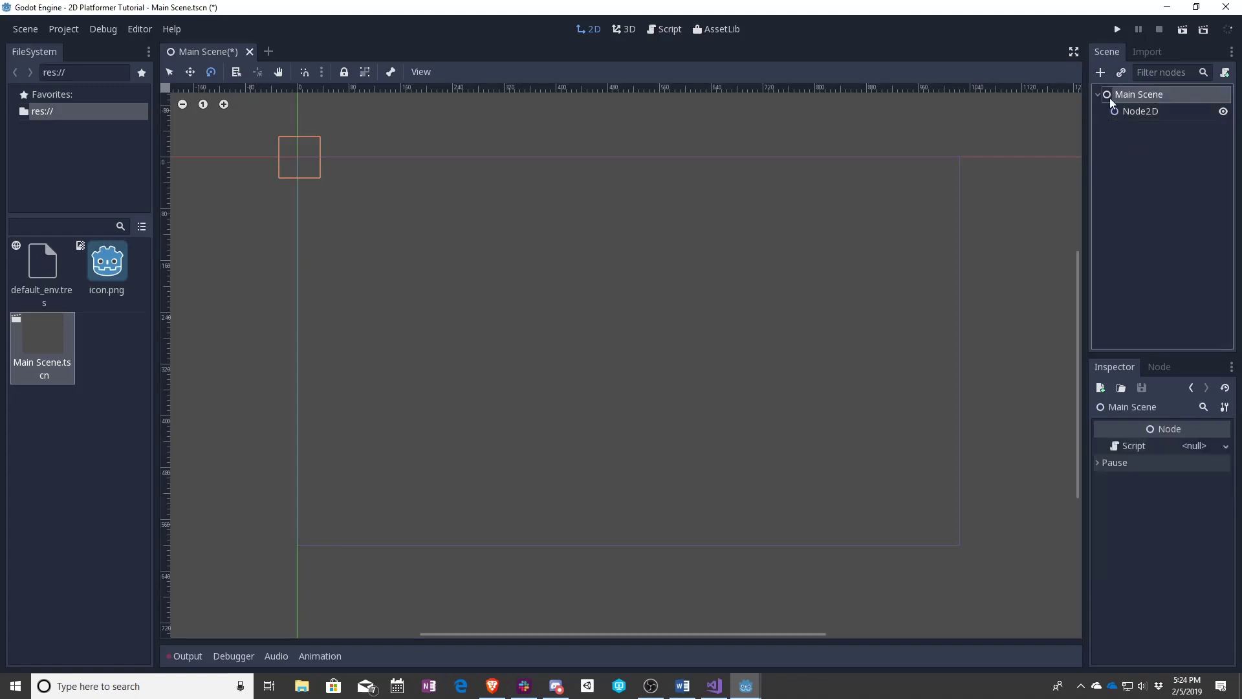
{"action": "left_click", "coordinate": [1158, 112]}
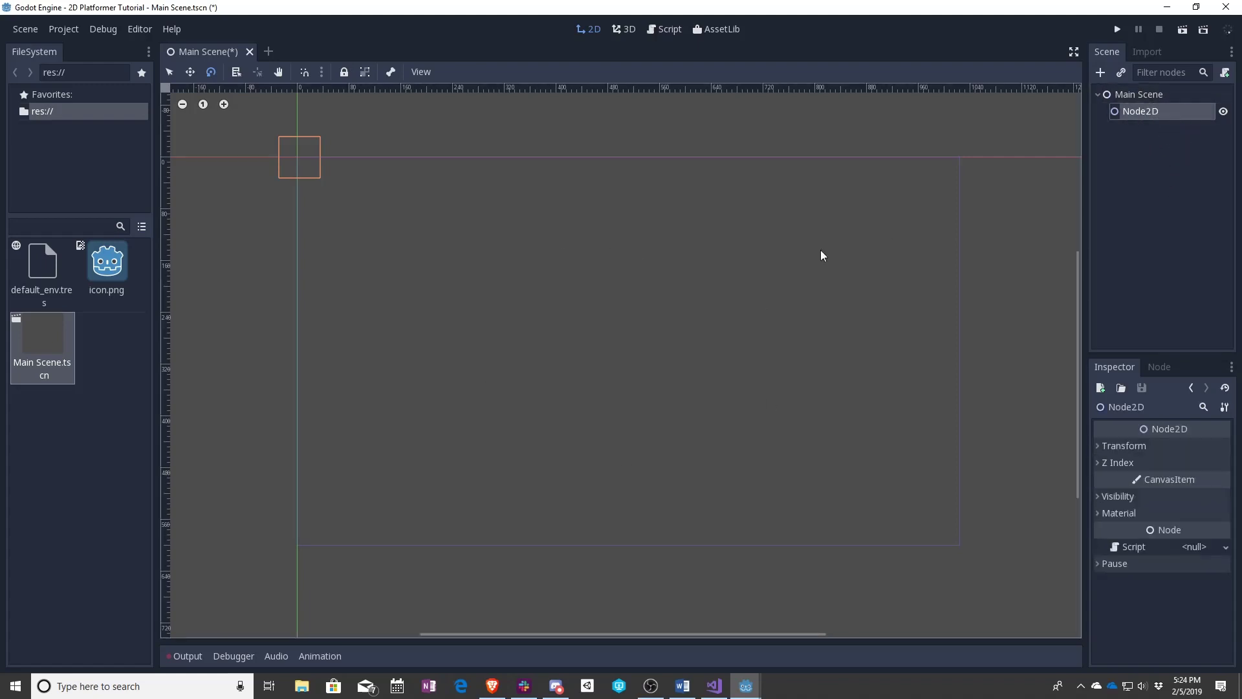
{"action": "left_click", "coordinate": [1158, 155]}
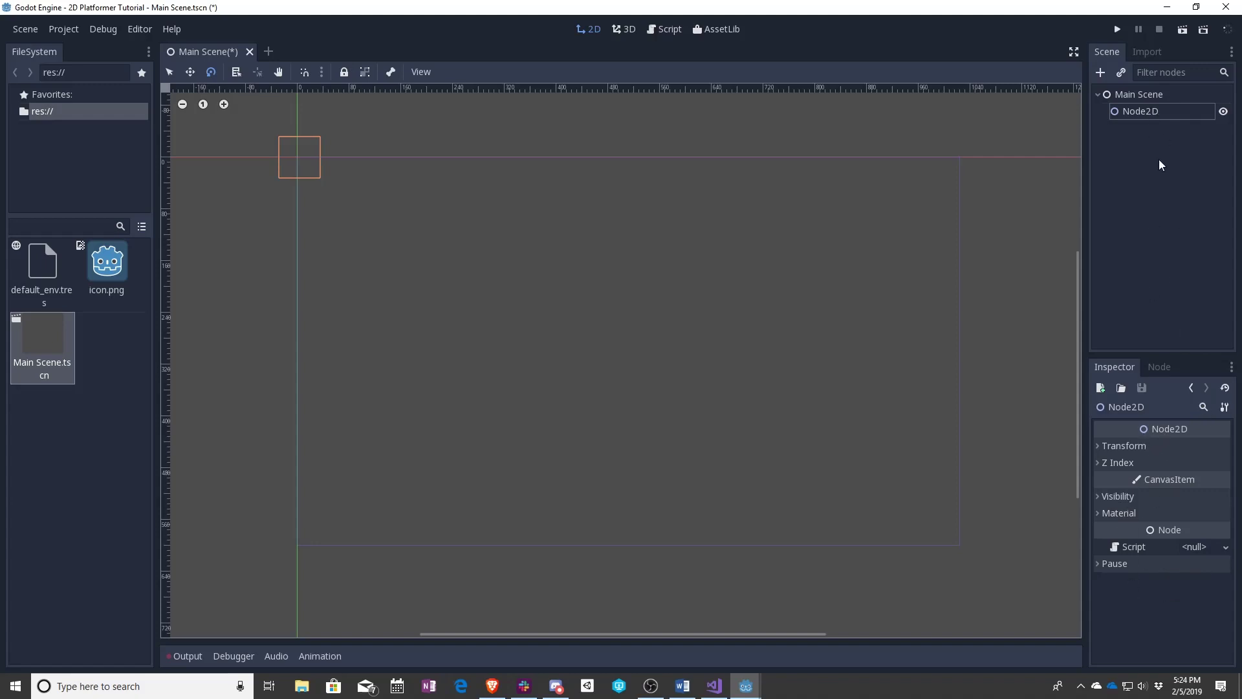
{"action": "left_click", "coordinate": [1141, 111]}
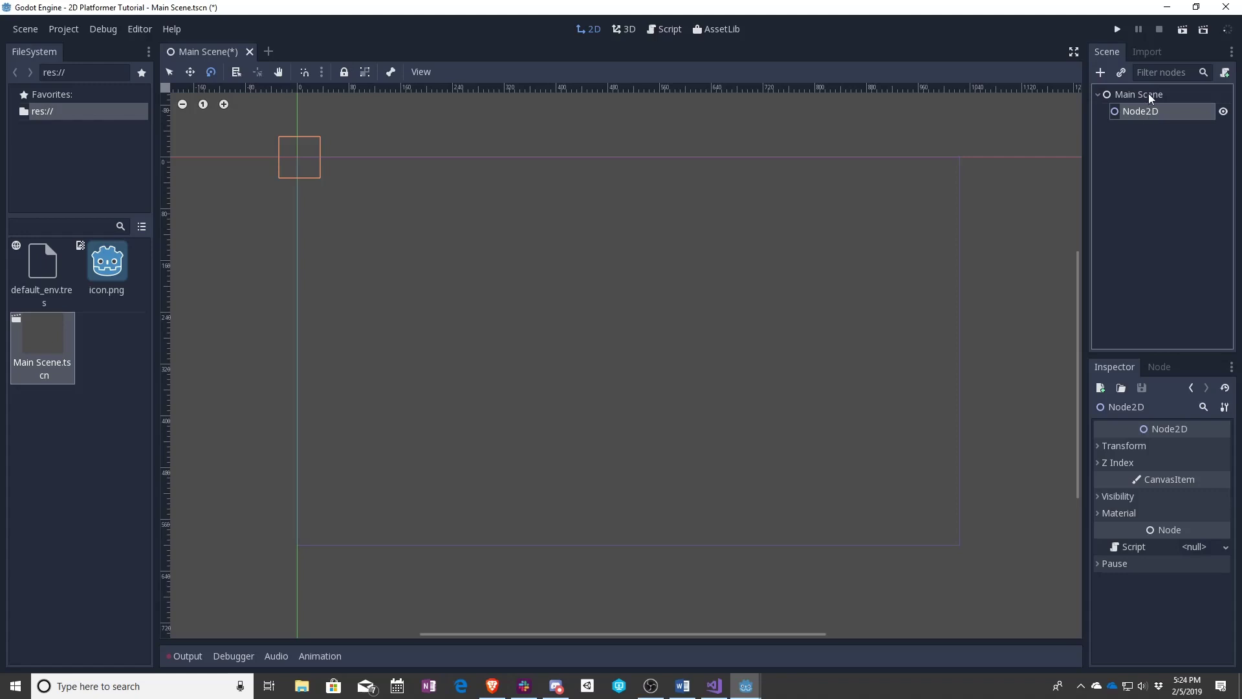
{"action": "left_click", "coordinate": [1147, 94]}
{"action": "left_click", "coordinate": [1148, 108]}
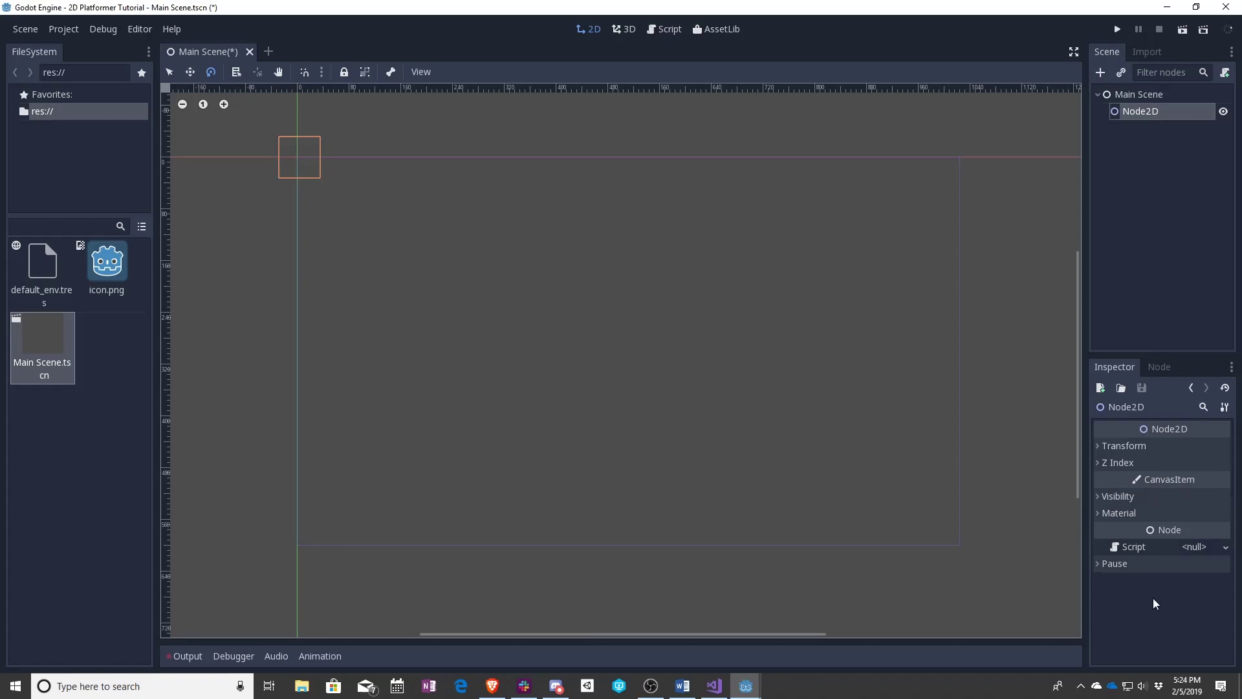
Set Node2D's transform position to x 0 and y 0.
{"action": "left_click", "coordinate": [1098, 446]}
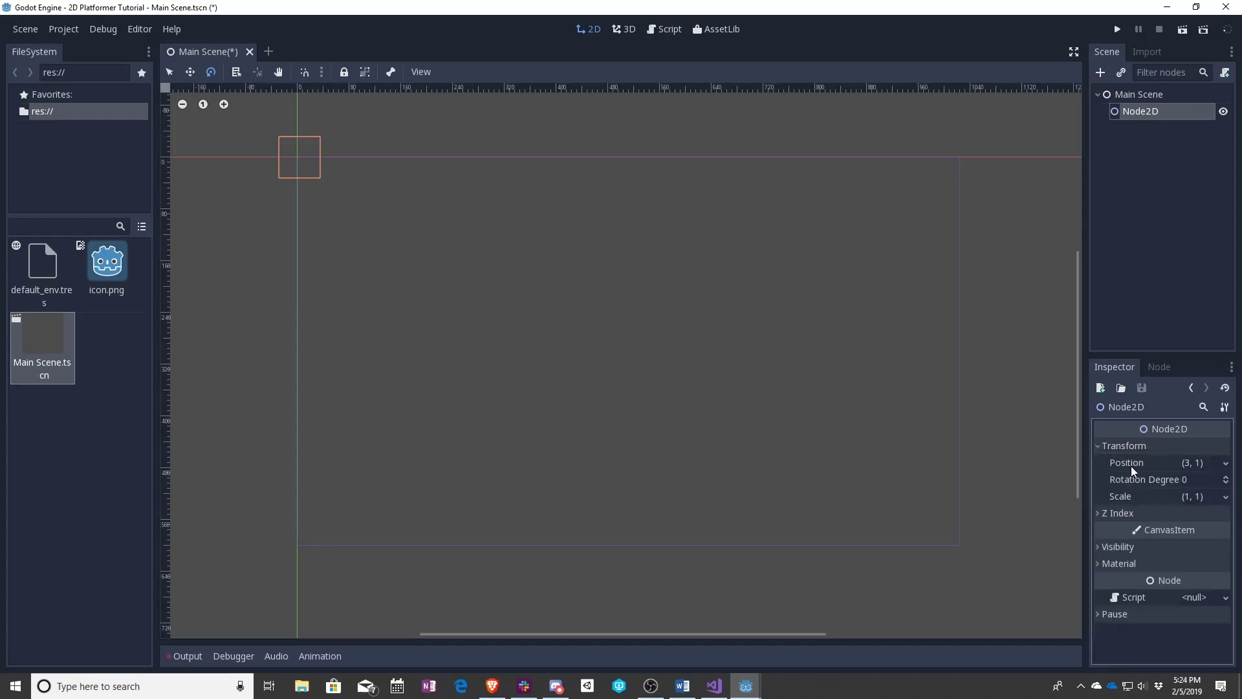
{"action": "left_click", "coordinate": [1192, 462]}
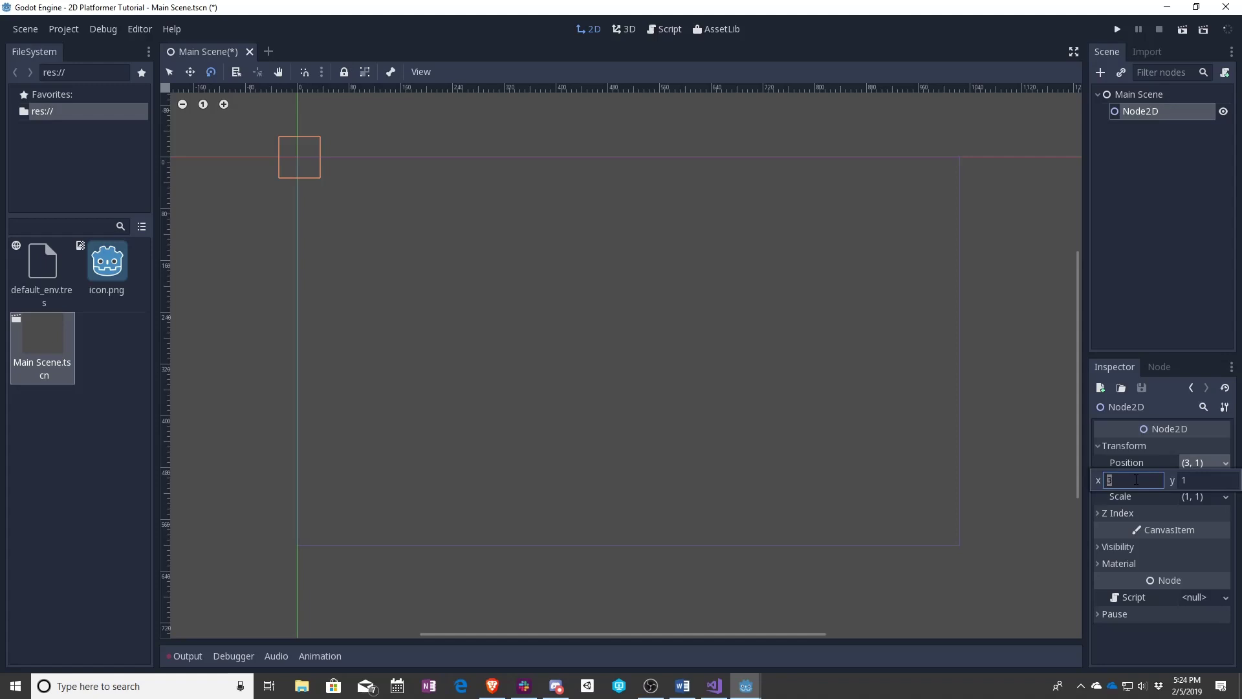
{"action": "type", "text": "0"}
{"action": "key", "text": "Return"}
{"action": "key", "text": "Tab"}
{"action": "type", "text": "0"}
{"action": "key", "text": "Return"}
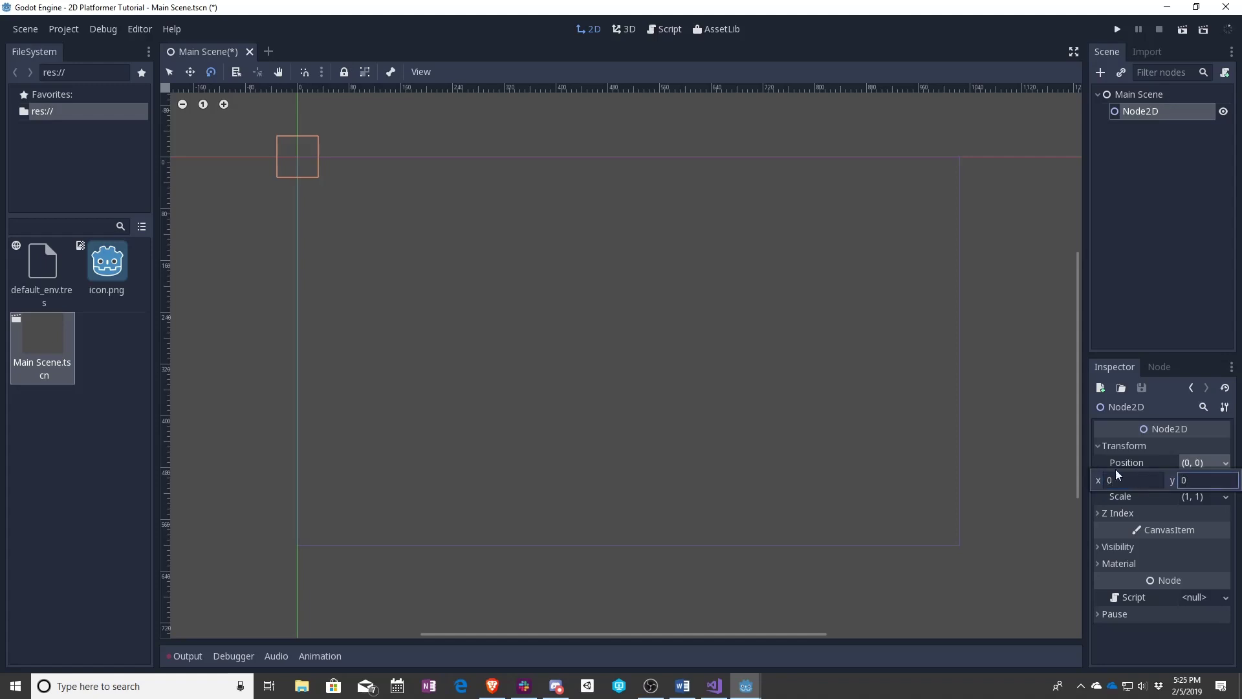
Try x positions of 10 and 100 for Node2D, and set x back to 0.
{"action": "left_click", "coordinate": [1149, 482]}
{"action": "type", "text": "10"}
{"action": "key", "text": "Return"}
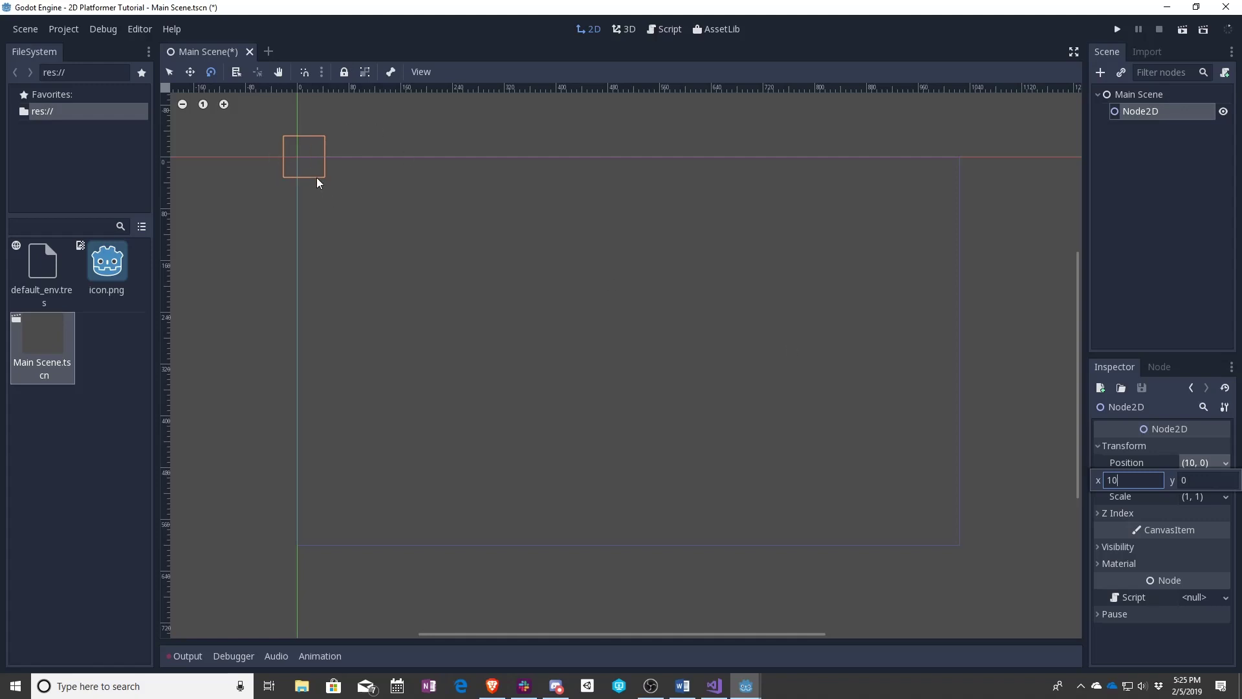
{"action": "type", "text": "0"}
{"action": "key", "text": "Return"}
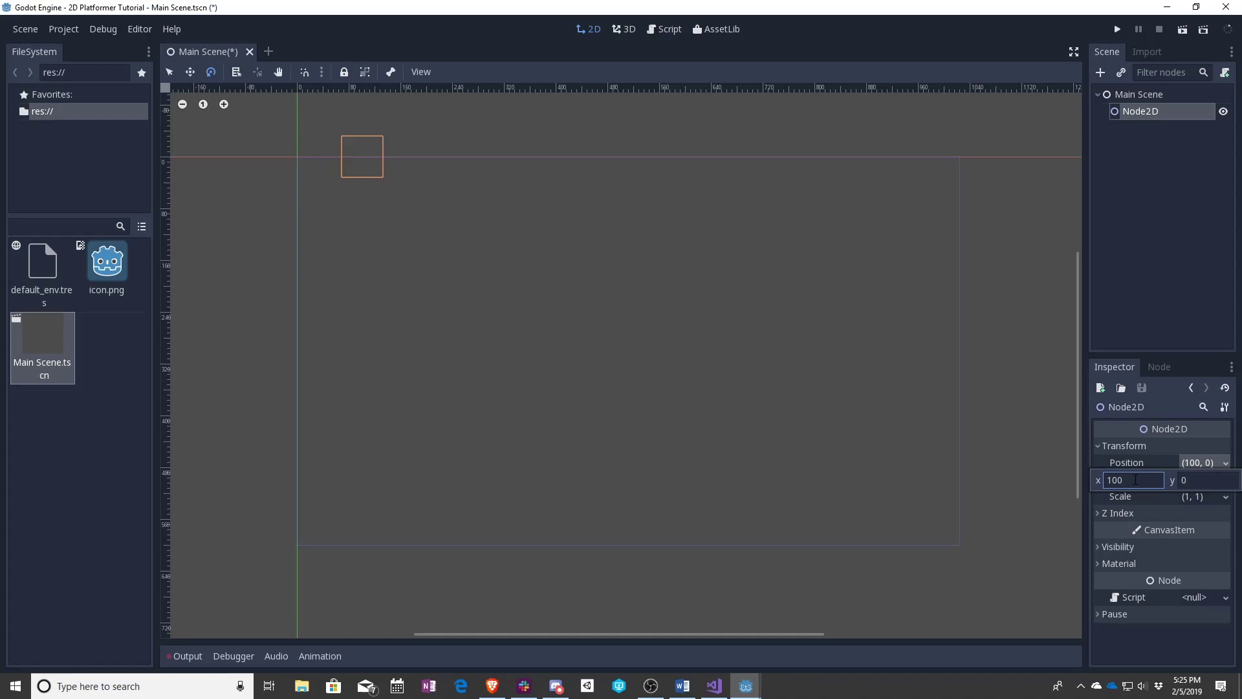
{"action": "double_click", "coordinate": [1135, 479]}
{"action": "type", "text": "0"}
{"action": "key", "text": "Return"}
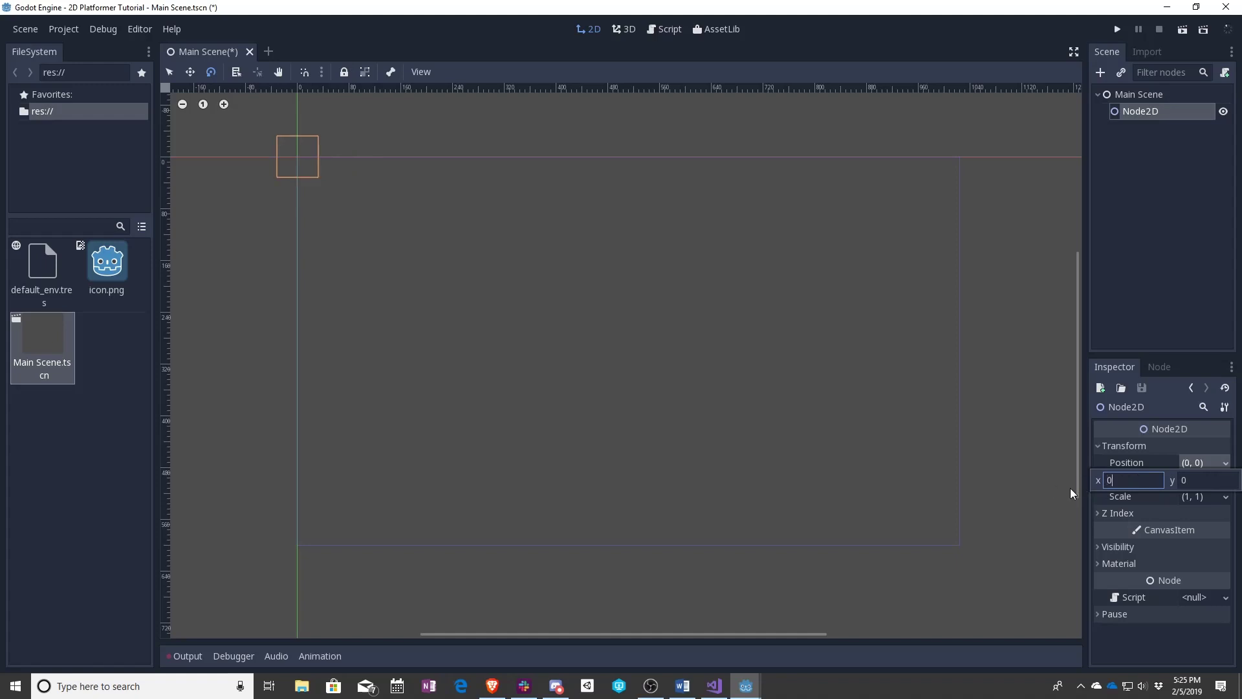
{"action": "left_click", "coordinate": [1167, 645]}
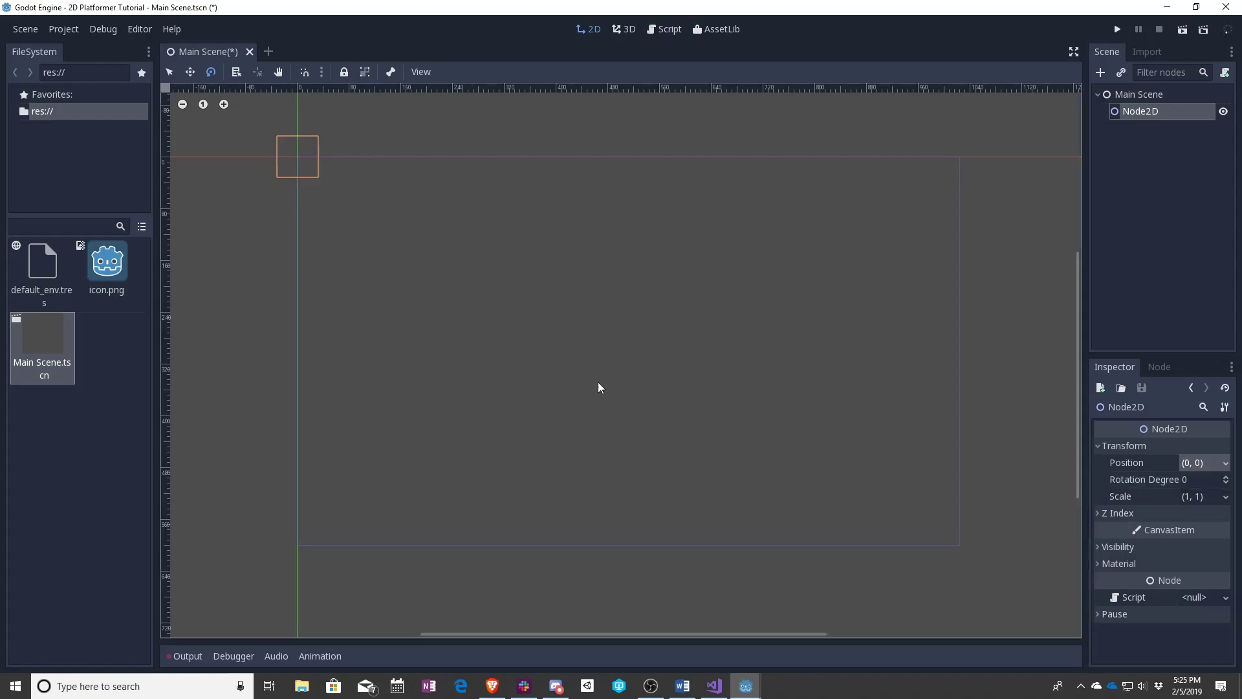
Move Node2D freehand to about (-7, 4), and undo the move.
{"action": "left_click", "coordinate": [190, 72]}
{"action": "mouse_move", "coordinate": [297, 160]}
{"action": "left_mouse_down"}
{"action": "mouse_move", "coordinate": [320, 184]}
{"action": "mouse_move", "coordinate": [313, 153]}
{"action": "mouse_move", "coordinate": [294, 169]}
{"action": "mouse_move", "coordinate": [300, 183]}
{"action": "mouse_move", "coordinate": [295, 163]}
{"action": "left_mouse_up"}
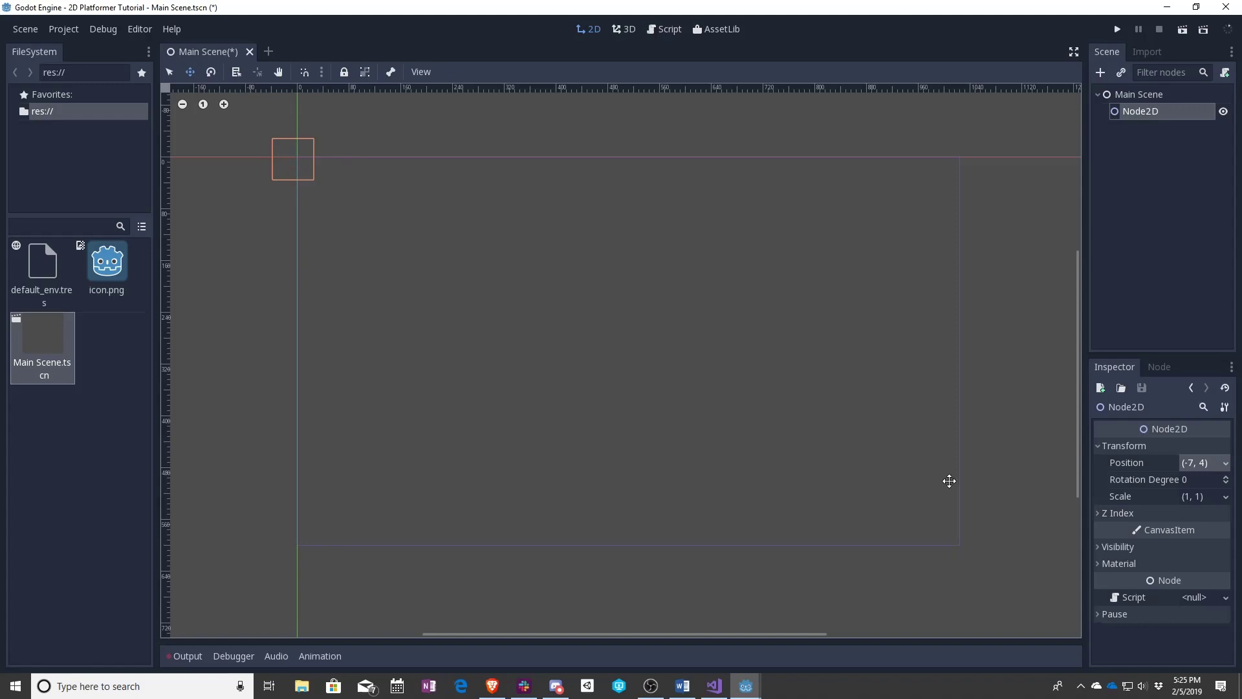
{"action": "key", "text": "ctrl+z"}
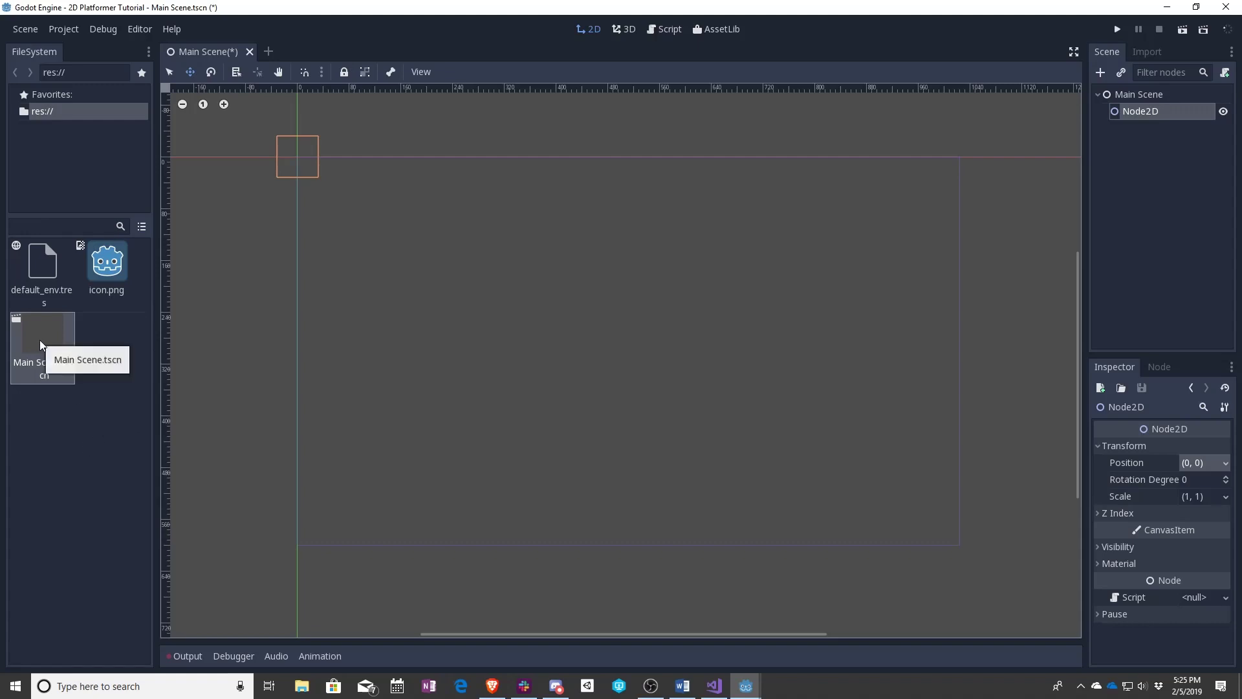
Select icon.png in the project files, and try the Select, Rotate and Pan modes in the 2D viewport.
{"action": "left_click", "coordinate": [110, 269]}
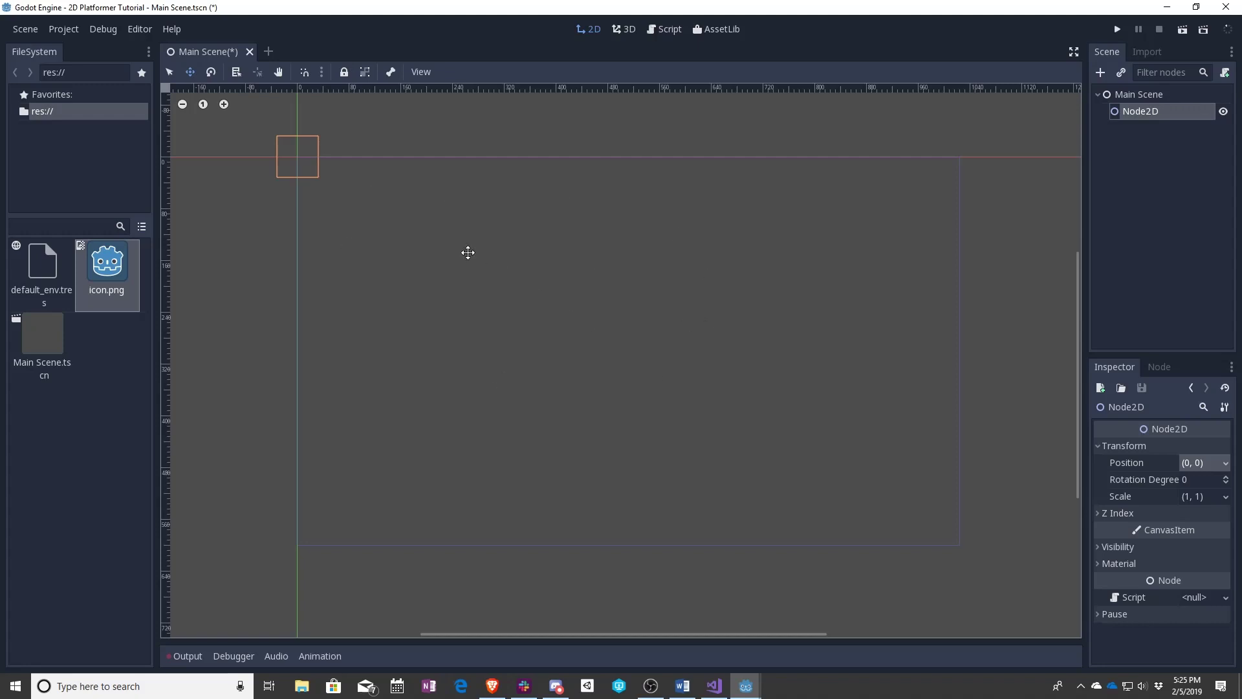
{"action": "left_click", "coordinate": [169, 73]}
{"action": "left_click", "coordinate": [211, 72]}
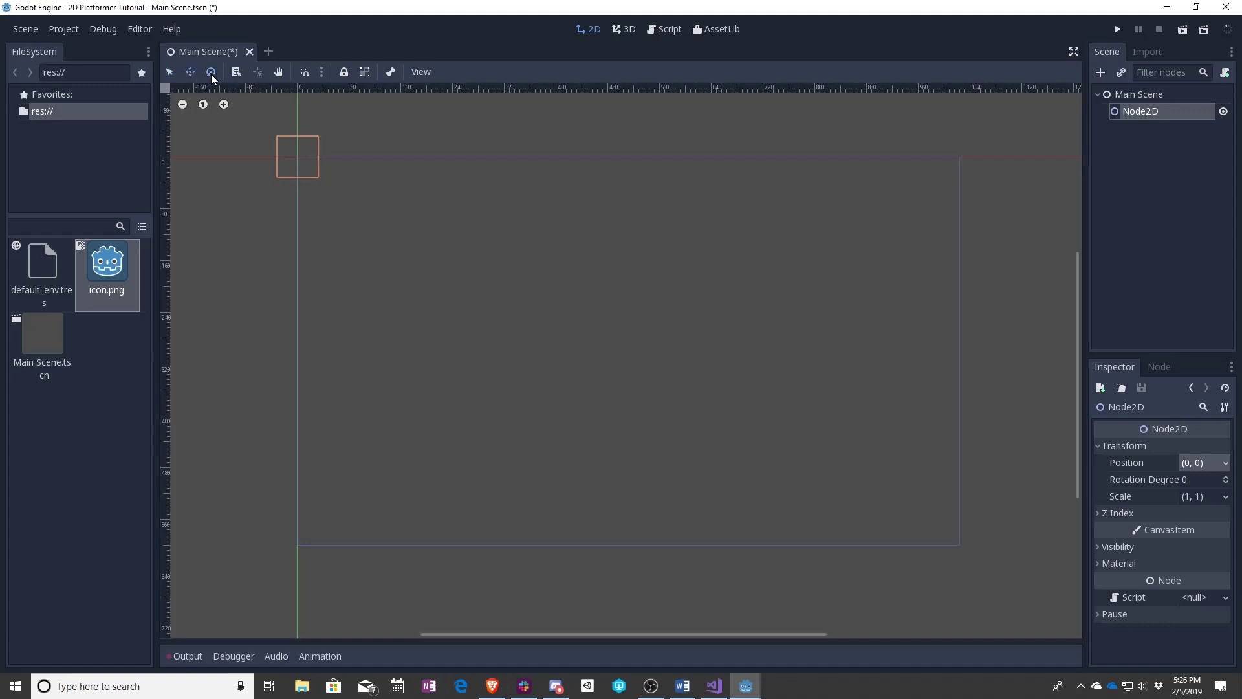
{"action": "left_click", "coordinate": [167, 73]}
{"action": "left_click", "coordinate": [279, 73]}
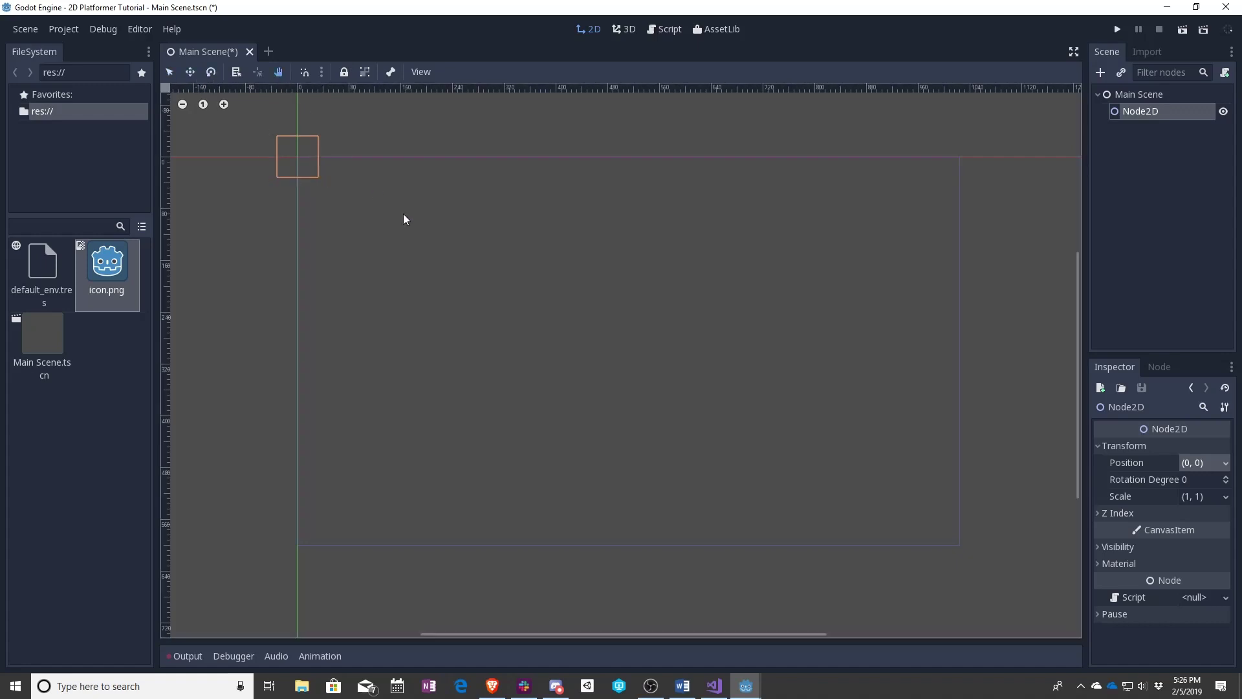
{"action": "mouse_move", "coordinate": [405, 217]}
{"action": "left_mouse_down"}
{"action": "mouse_move", "coordinate": [577, 311]}
{"action": "mouse_move", "coordinate": [402, 235]}
{"action": "left_mouse_up"}
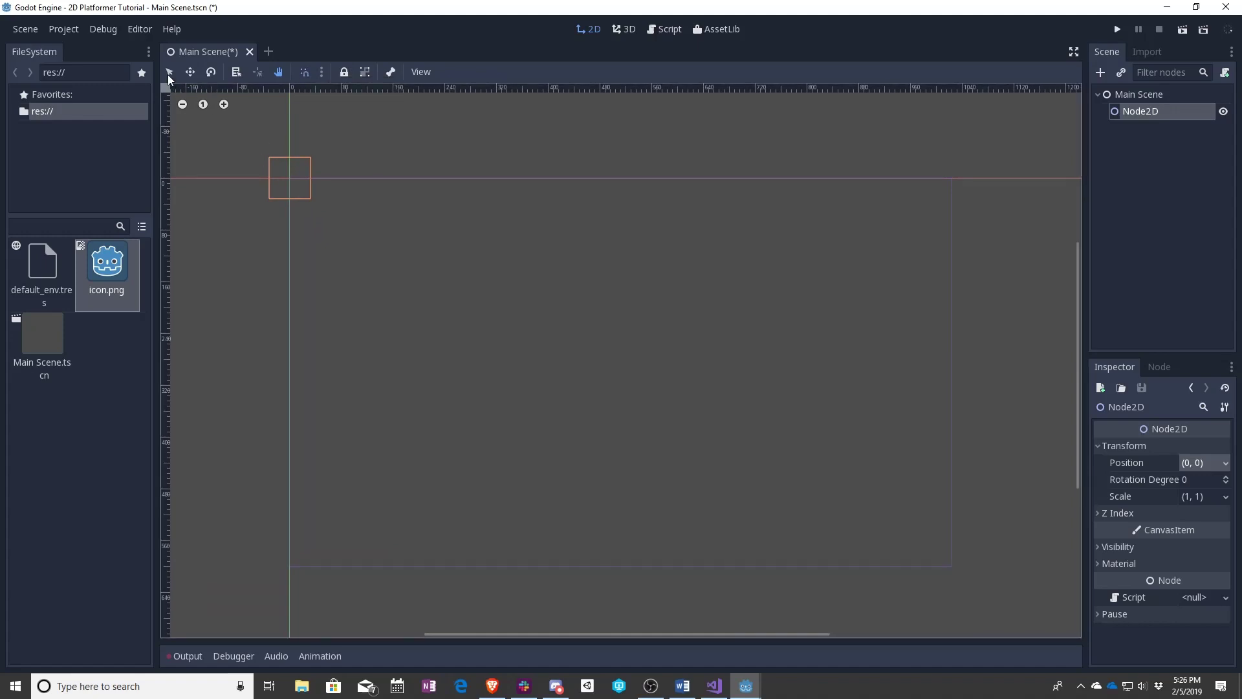
Switch to Move mode and move Node2D in snapped increments to (40, 50) and back to (30, 30).
{"action": "left_click", "coordinate": [190, 72]}
{"action": "left_click_drag", "start_coordinate": [296, 178], "coordinate": [319, 209]}
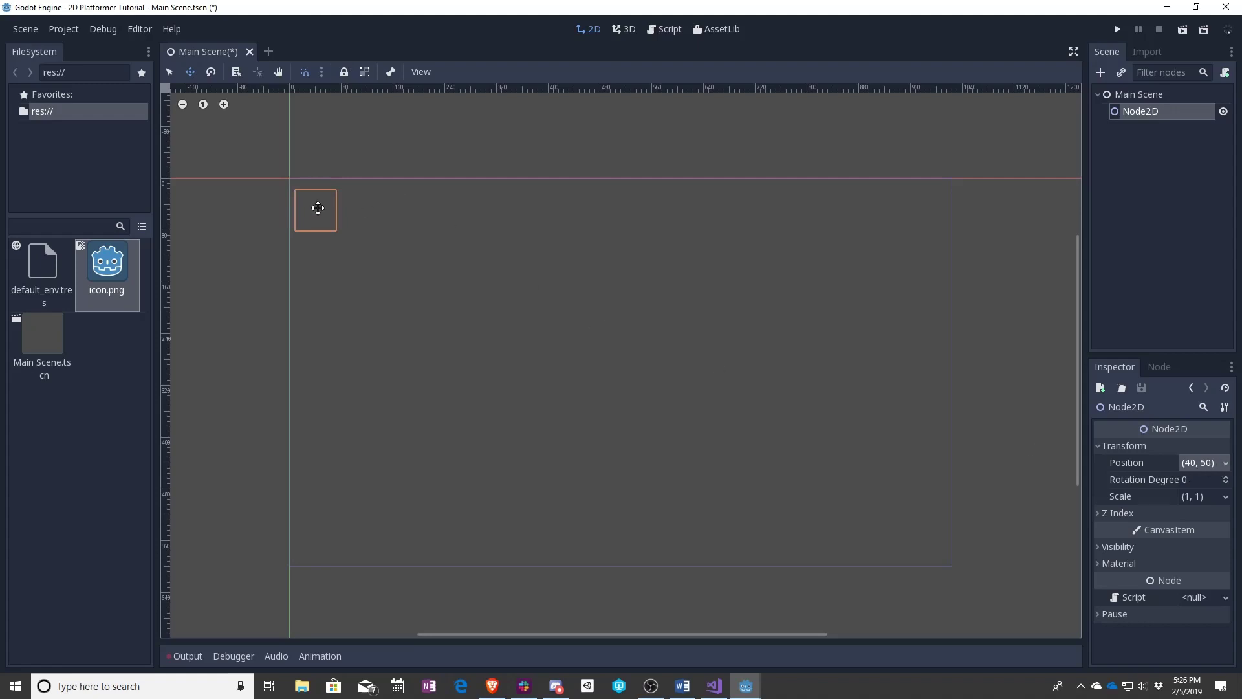
{"action": "mouse_move", "coordinate": [317, 207]}
{"action": "left_mouse_down"}
{"action": "mouse_move", "coordinate": [315, 227]}
{"action": "mouse_move", "coordinate": [366, 207]}
{"action": "mouse_move", "coordinate": [321, 219]}
{"action": "mouse_move", "coordinate": [310, 197]}
{"action": "left_mouse_up"}
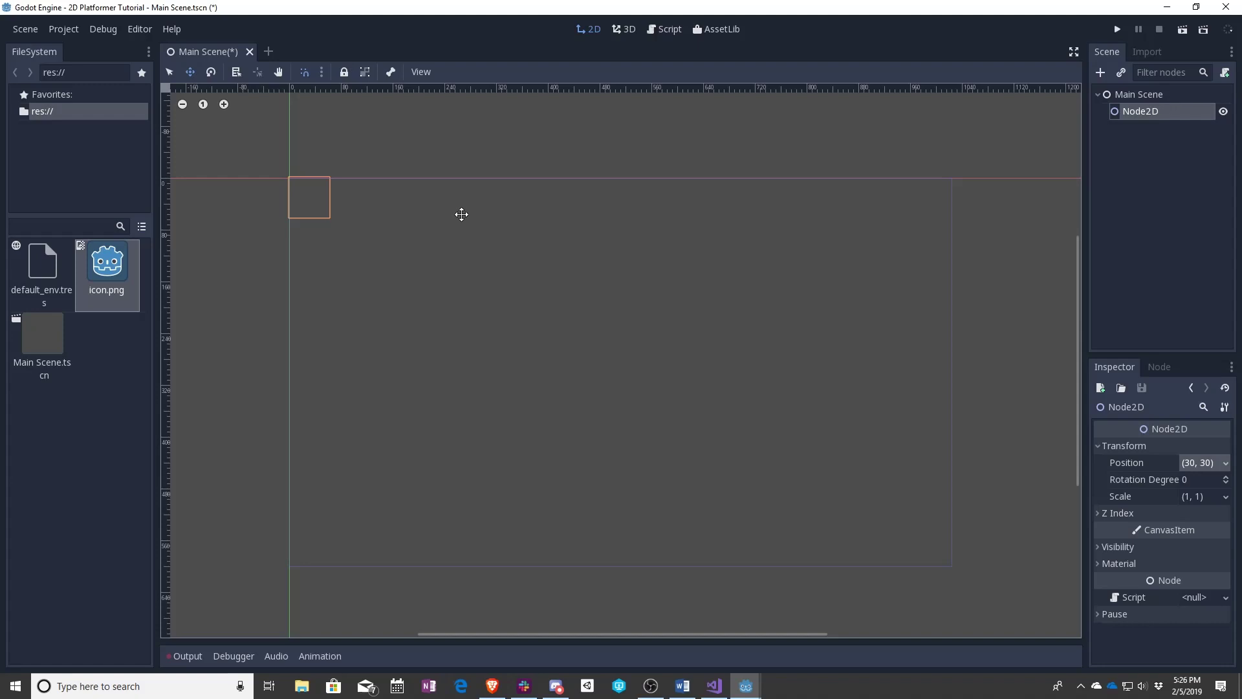
{"action": "mouse_move", "coordinate": [304, 200]}
{"action": "left_mouse_down"}
{"action": "mouse_move", "coordinate": [352, 194]}
{"action": "mouse_move", "coordinate": [382, 239]}
{"action": "mouse_move", "coordinate": [389, 226]}
{"action": "mouse_move", "coordinate": [311, 194]}
{"action": "left_mouse_up"}
Turn off snapping, move Node2D freely to about (119, 73) and (120.29, 79.81), and check its exact position values.
{"action": "left_click", "coordinate": [304, 72]}
{"action": "left_click_drag", "start_coordinate": [311, 195], "coordinate": [368, 225]}
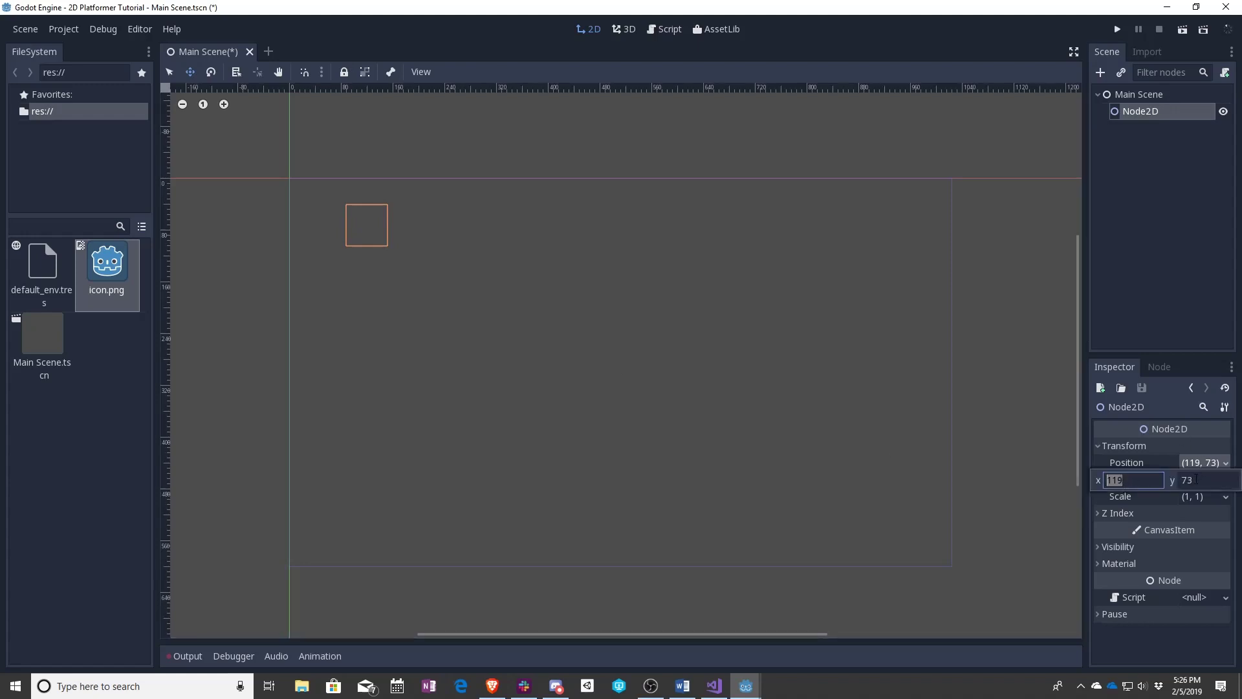
{"action": "scroll", "coordinate": [341, 220], "scroll_direction": "up", "scroll_amount": 9}
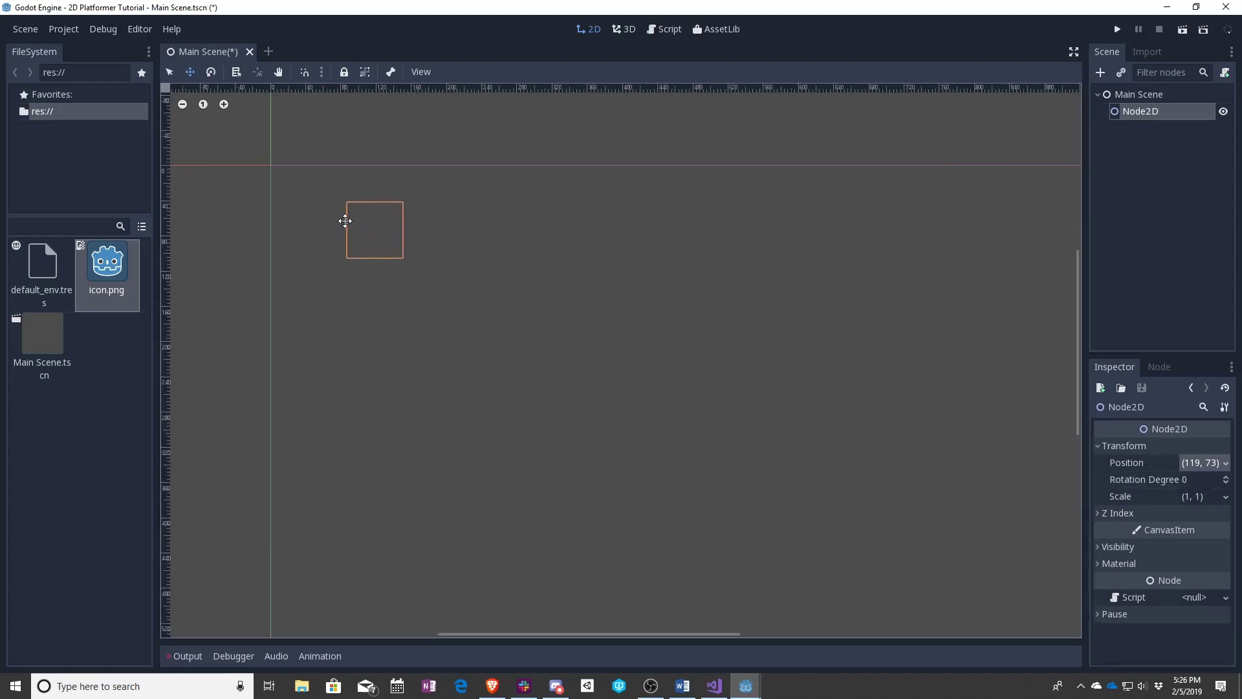
{"action": "left_click_drag", "start_coordinate": [526, 250], "coordinate": [533, 284]}
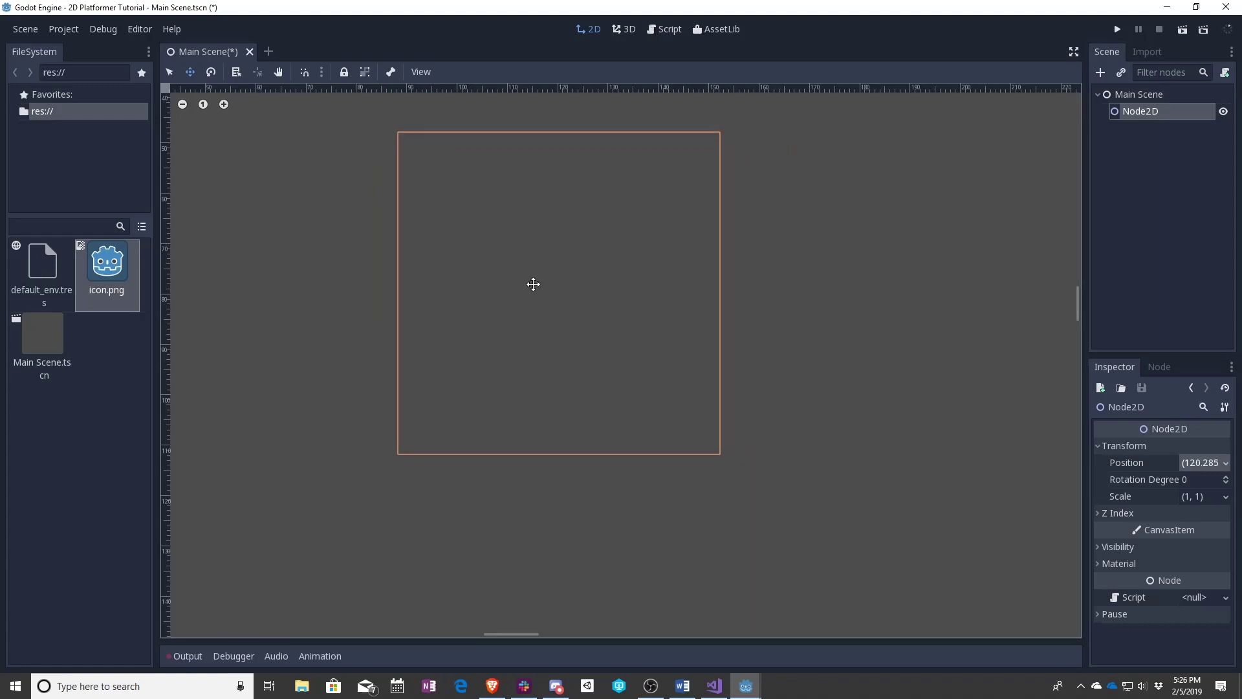
{"action": "left_click", "coordinate": [1209, 464]}
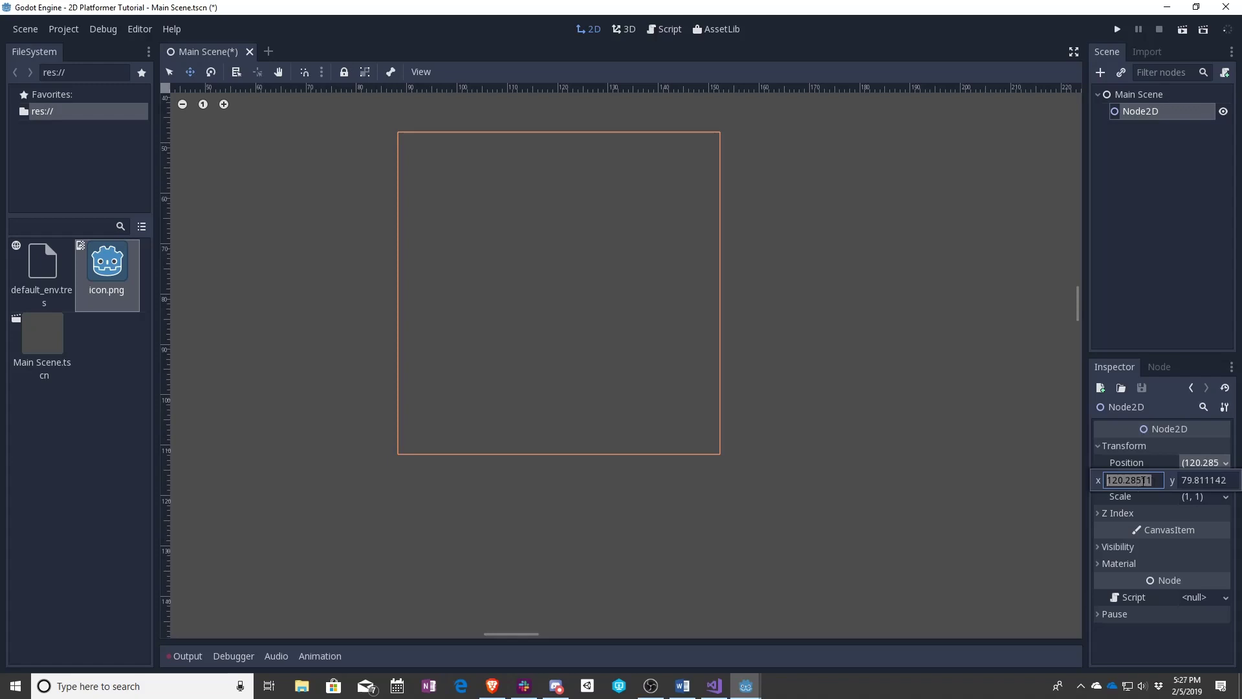
{"action": "left_click", "coordinate": [1148, 479]}
{"action": "scroll", "coordinate": [499, 244], "scroll_direction": "down", "scroll_amount": 2}
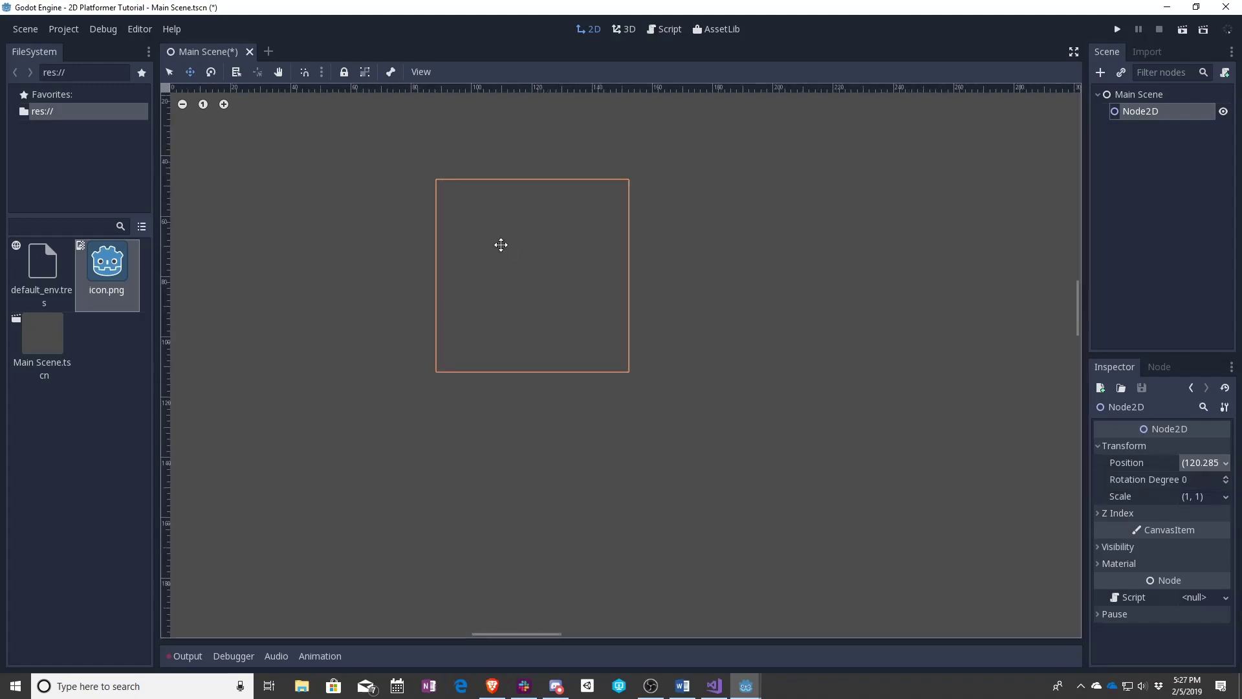
Turn snapping back on and move Node2D in snapped increments to (100, 70) and on to (80, 70).
{"action": "left_click", "coordinate": [304, 72]}
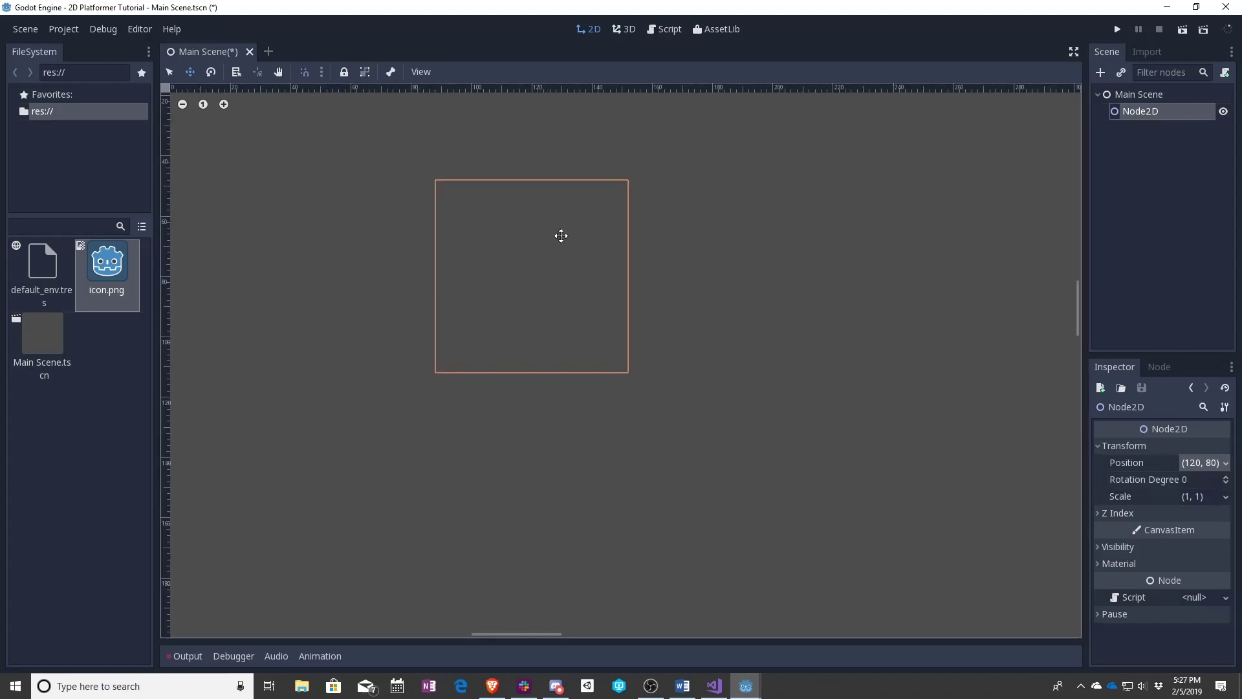
{"action": "left_click_drag", "start_coordinate": [560, 233], "coordinate": [507, 205]}
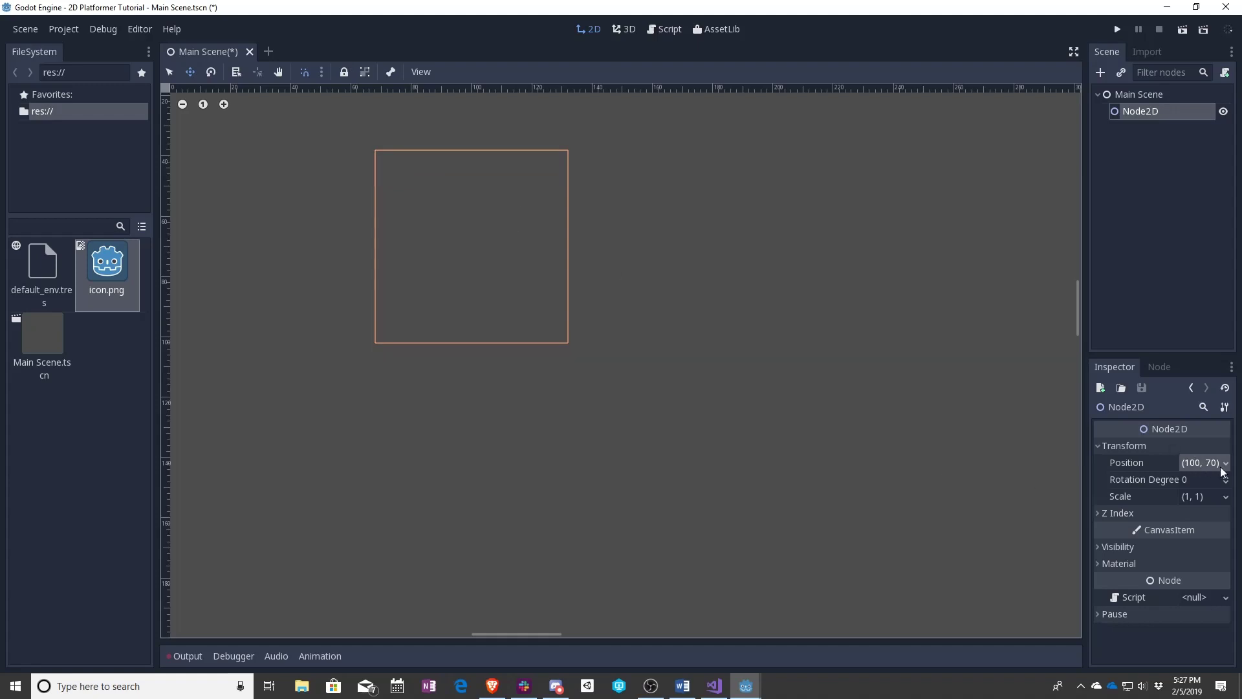
{"action": "scroll", "coordinate": [619, 344], "scroll_direction": "down", "scroll_amount": 5}
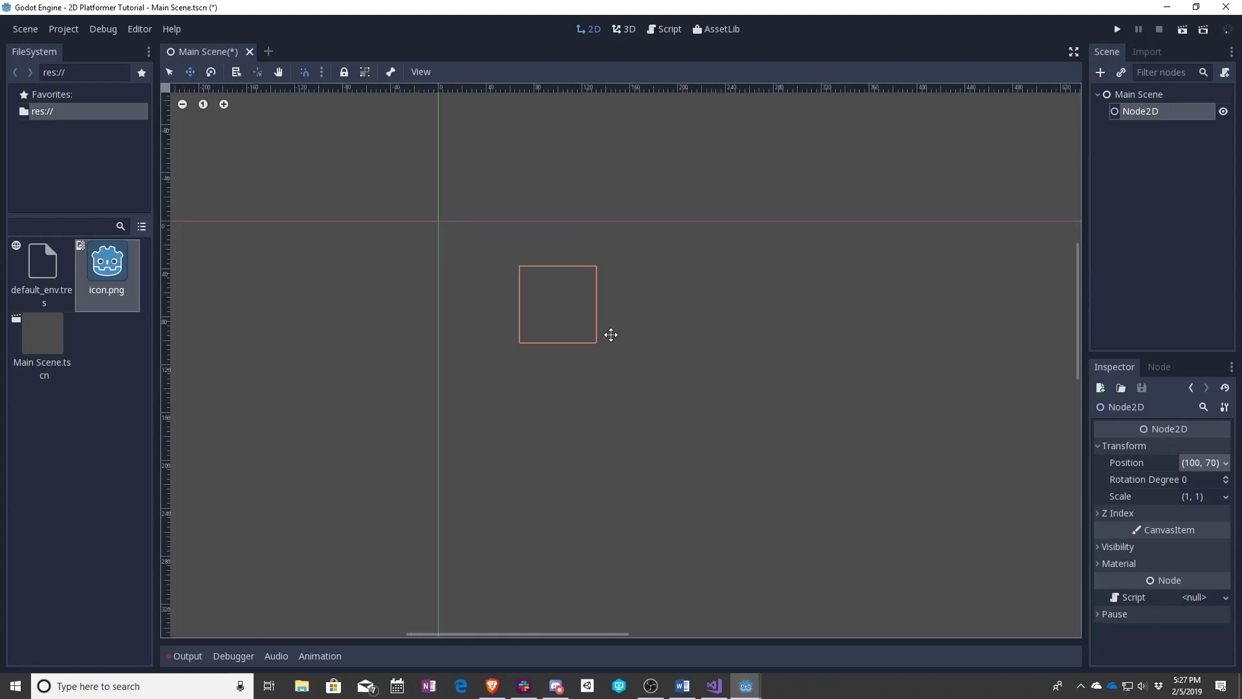
{"action": "middle_click_drag", "start_coordinate": [657, 320], "coordinate": [513, 289]}
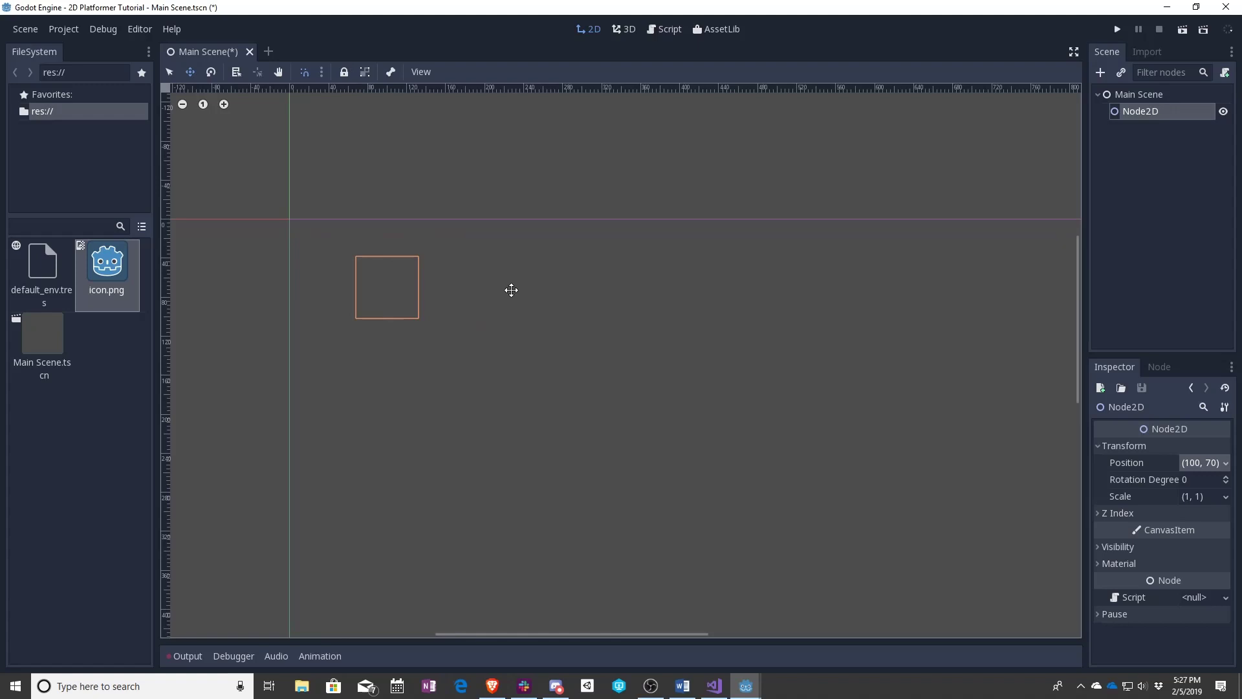
{"action": "left_click_drag", "start_coordinate": [399, 285], "coordinate": [373, 283]}
Show the grid in the 2D viewport and move Node2D along it to (60, 70) and on to (30, 30).
{"action": "left_click", "coordinate": [421, 71]}
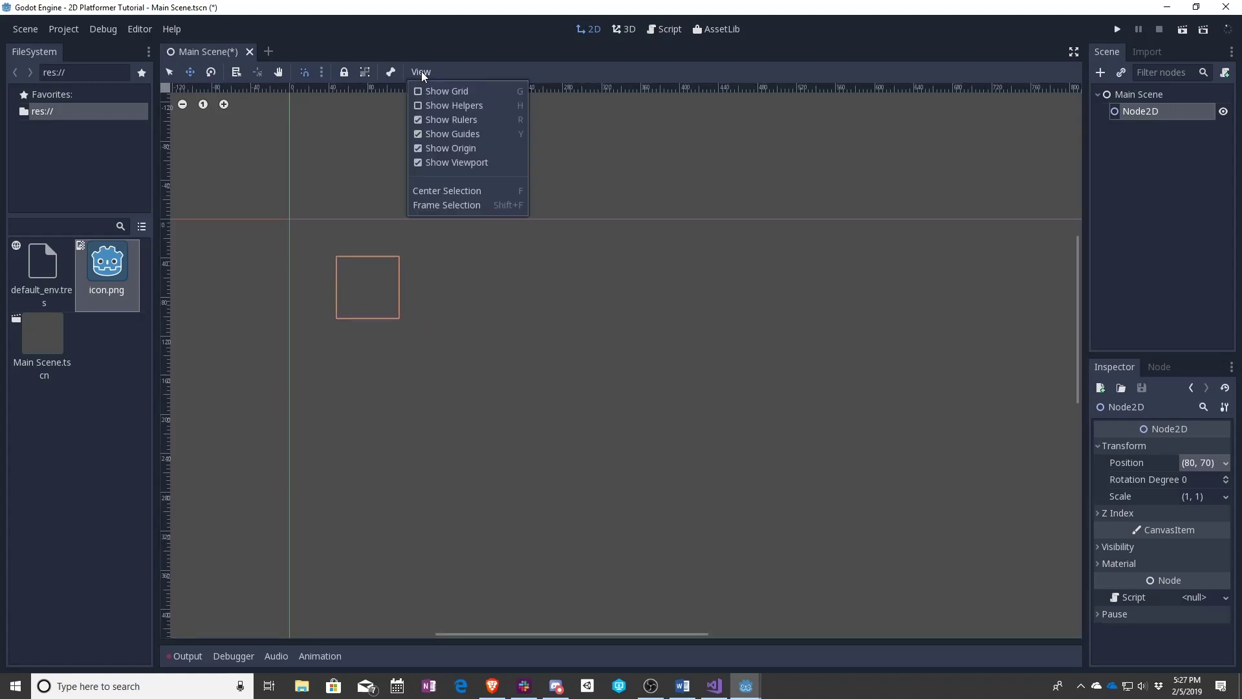
{"action": "left_click", "coordinate": [459, 90]}
{"action": "scroll", "coordinate": [356, 295], "scroll_direction": "up", "scroll_amount": 3}
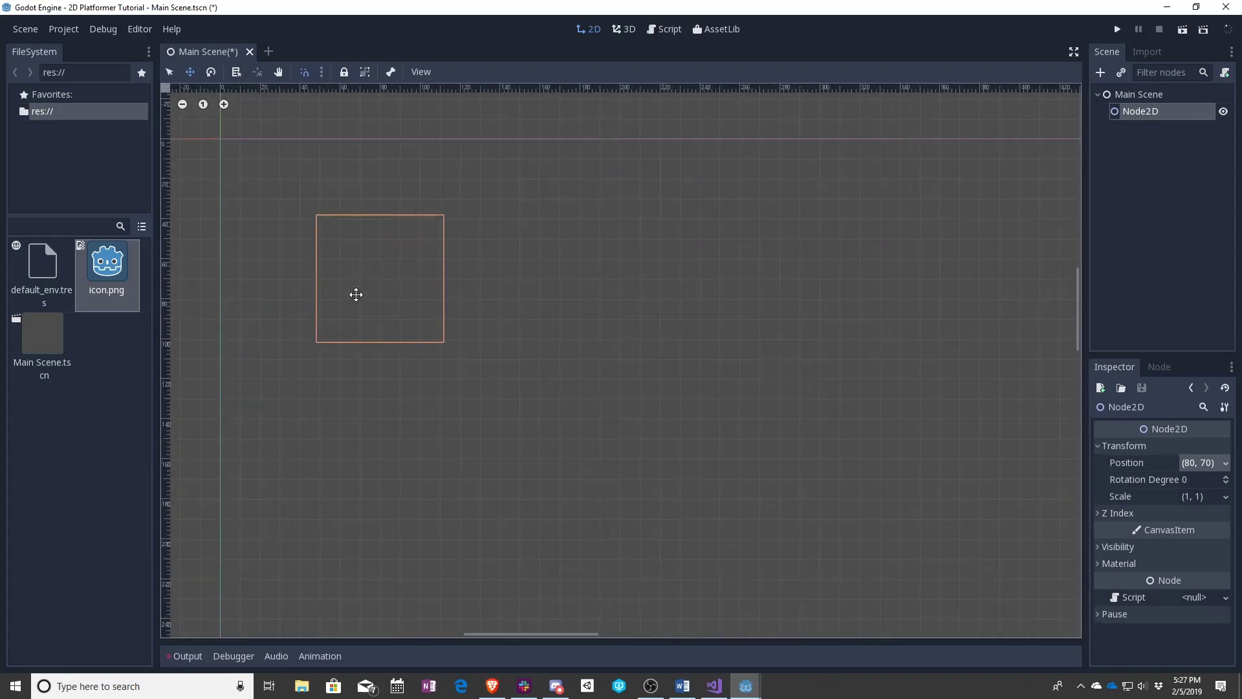
{"action": "scroll", "coordinate": [356, 295], "scroll_direction": "up", "scroll_amount": 1}
{"action": "left_click_drag", "start_coordinate": [363, 263], "coordinate": [309, 252]}
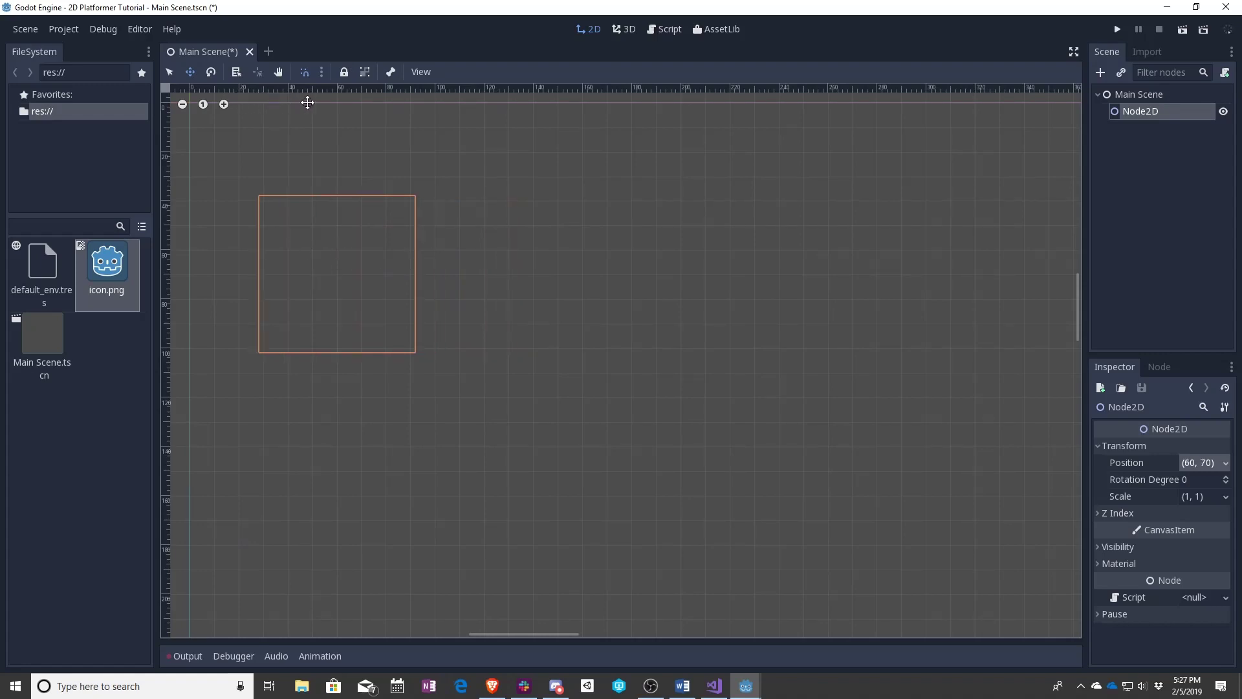
{"action": "left_click_drag", "start_coordinate": [302, 291], "coordinate": [231, 191]}
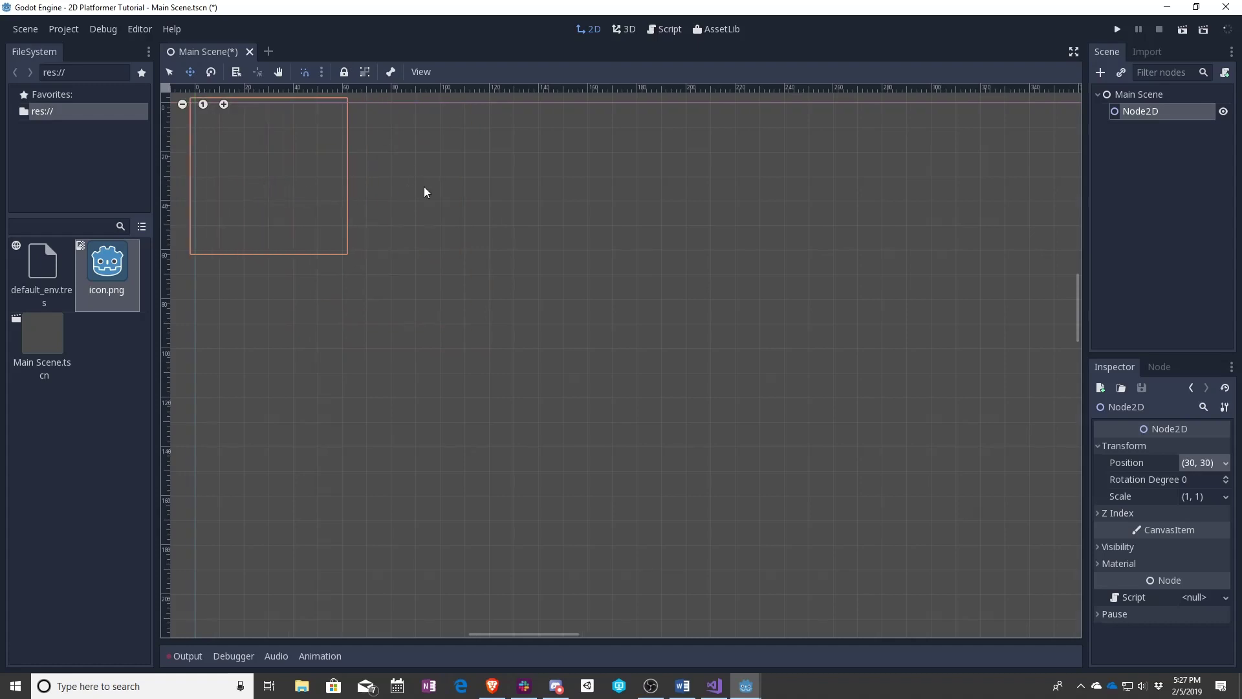
{"action": "middle_click_drag", "start_coordinate": [424, 192], "coordinate": [466, 202]}
{"action": "scroll", "coordinate": [643, 316], "scroll_direction": "down", "scroll_amount": 4}
{"action": "middle_click_drag", "start_coordinate": [643, 316], "coordinate": [543, 303]}
{"action": "scroll", "coordinate": [550, 304], "scroll_direction": "down", "scroll_amount": 4}
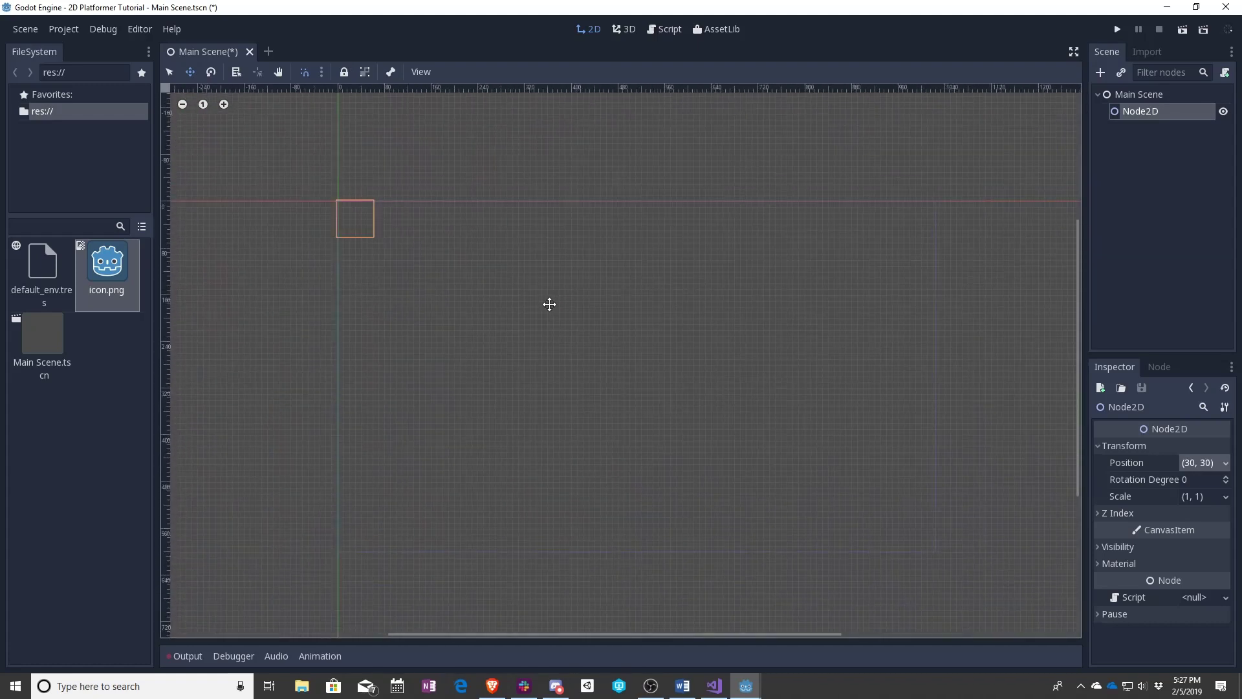
{"action": "middle_click_drag", "start_coordinate": [671, 383], "coordinate": [621, 377]}
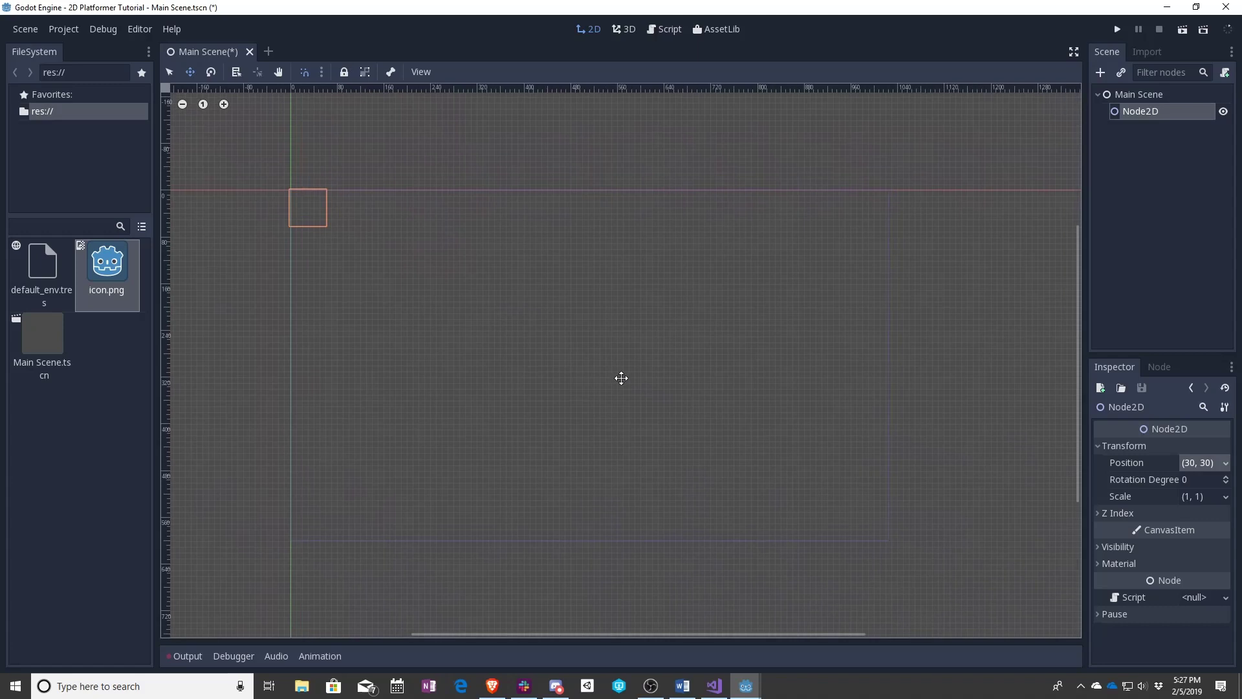